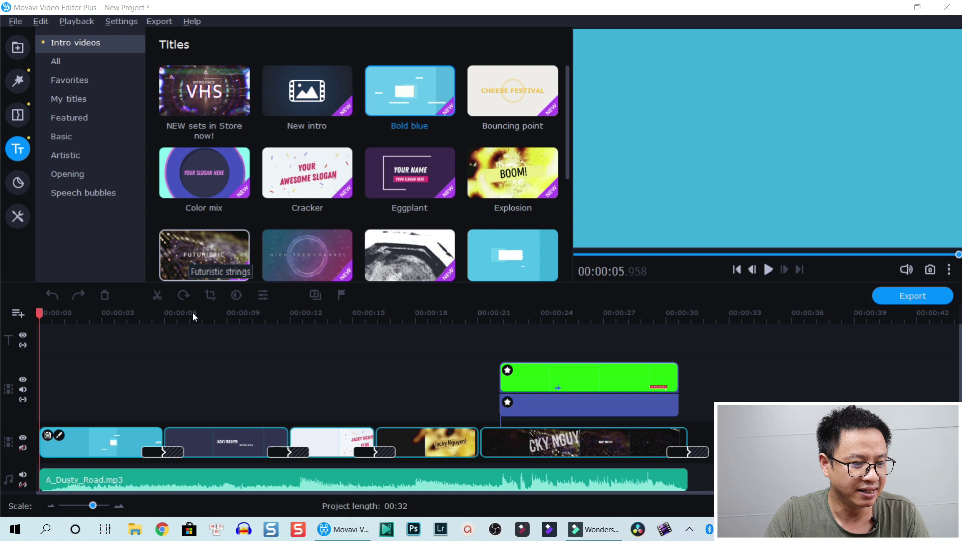
scroll(196, 410, "down", 2)
scroll(252, 427, "up", 2)
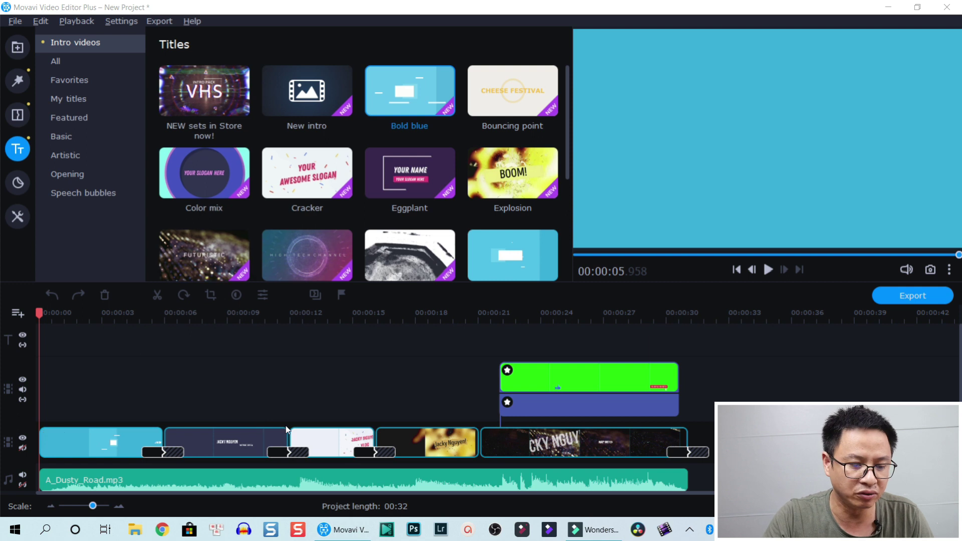
scroll(323, 390, "down", 1, "ctrl")
scroll(286, 402, "down", 2, "ctrl")
scroll(282, 409, "up", 3, "ctrl")
scroll(283, 414, "down", 1)
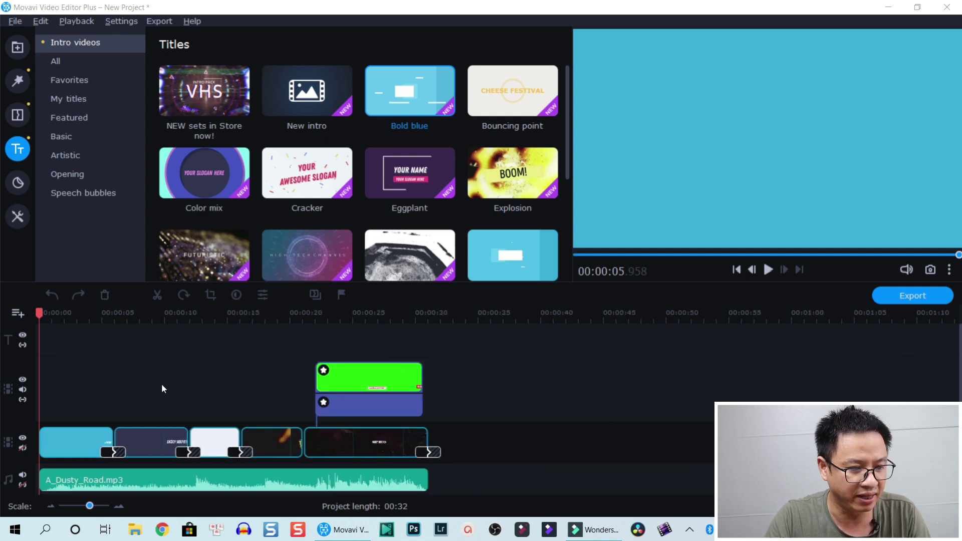
Step: Stop the preview, then select all sample clips and music and delete them
left_click(135, 364)
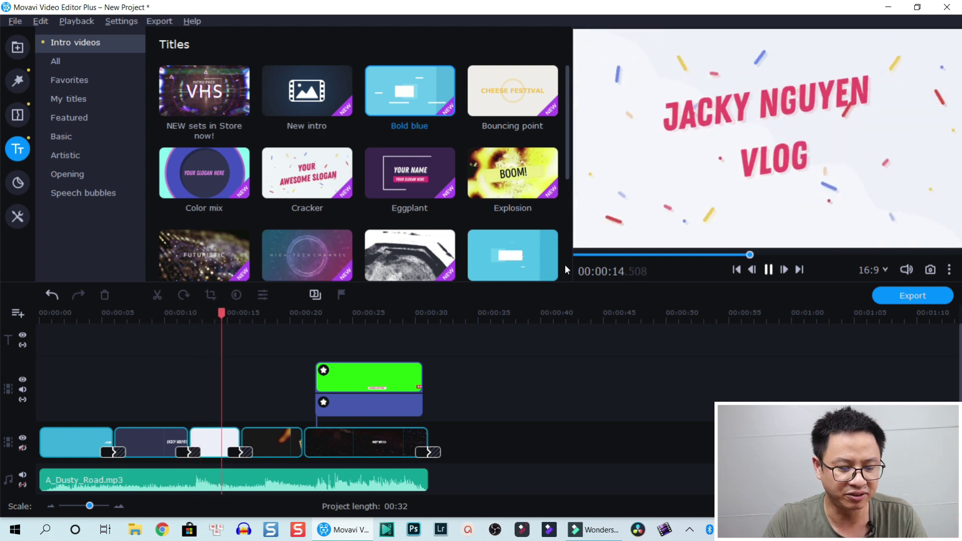
key("space")
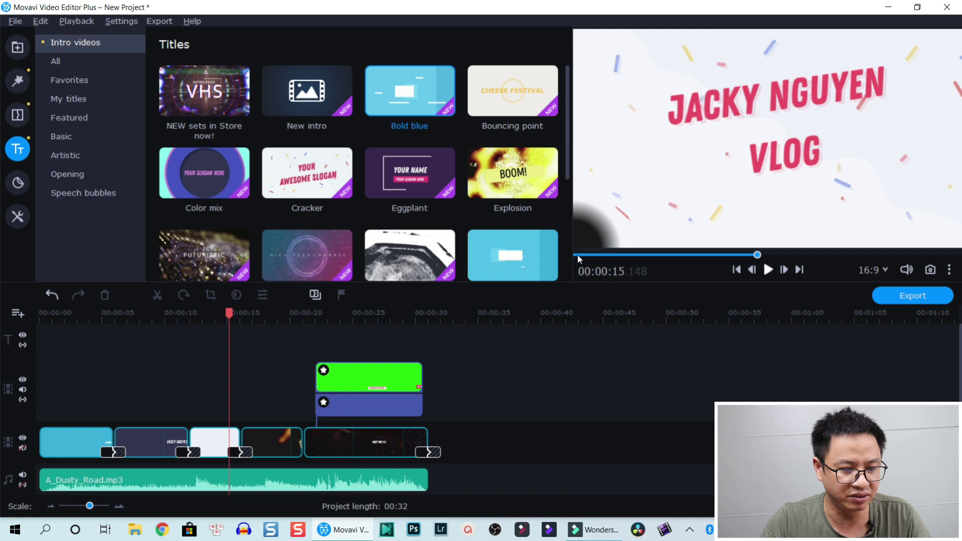
key("ctrl+a")
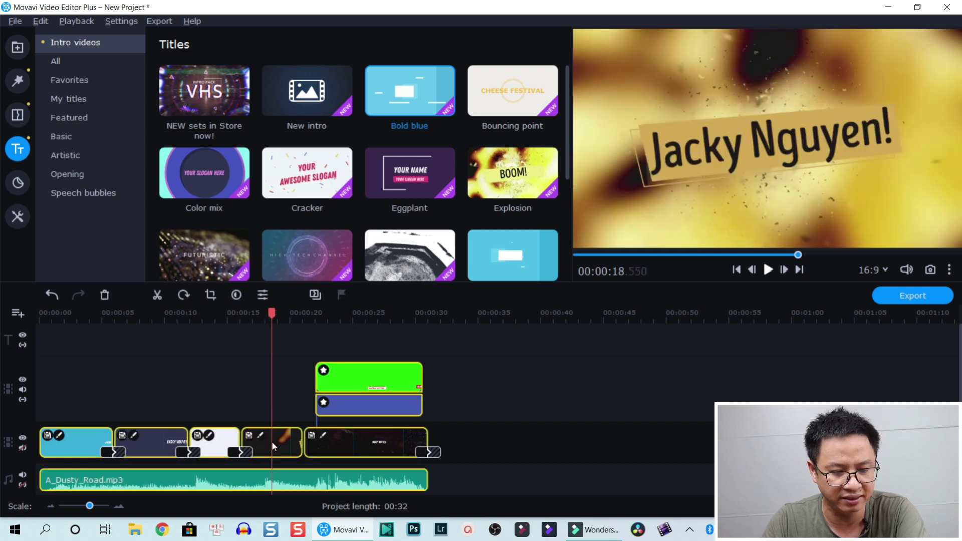
key("Delete")
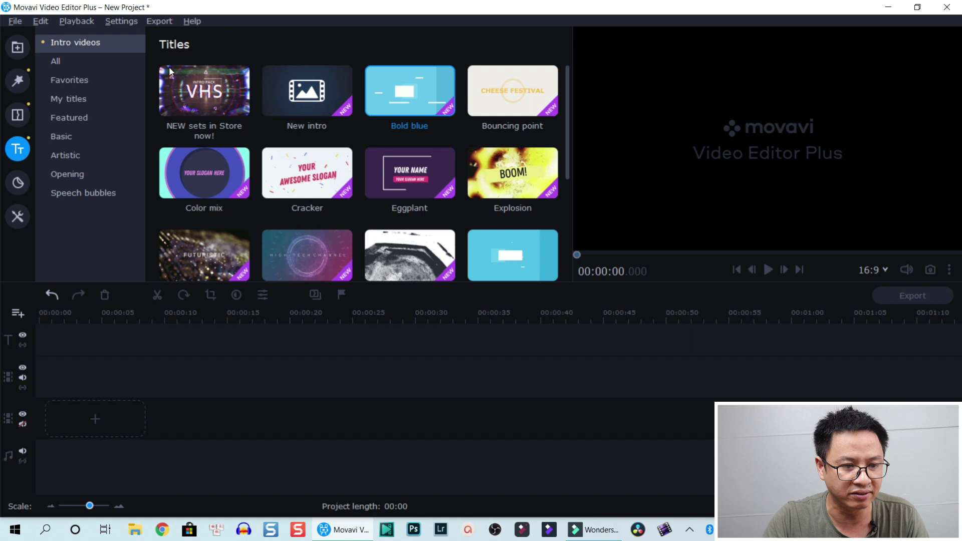
scroll(358, 151, "down", 5)
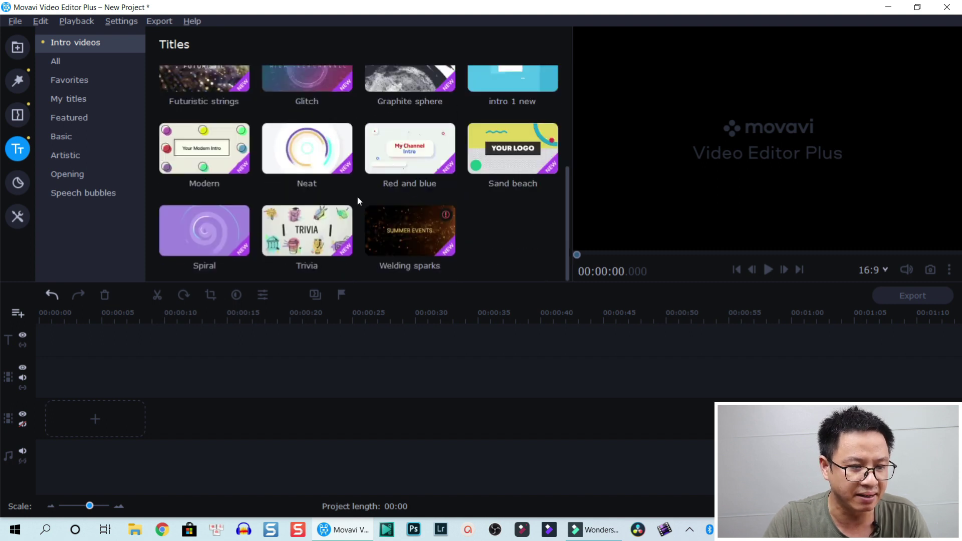
scroll(357, 197, "up", 3)
scroll(358, 196, "down", 2)
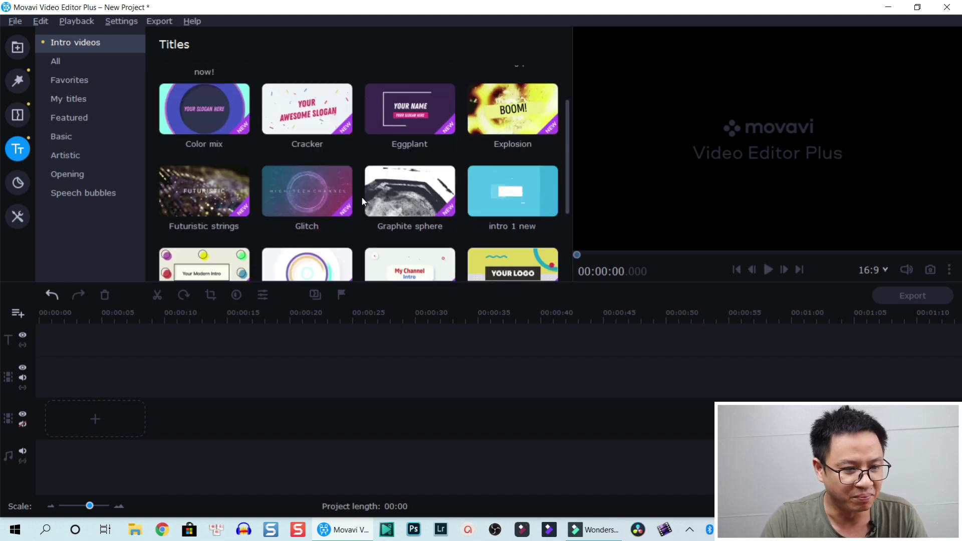
scroll(362, 198, "down", 1)
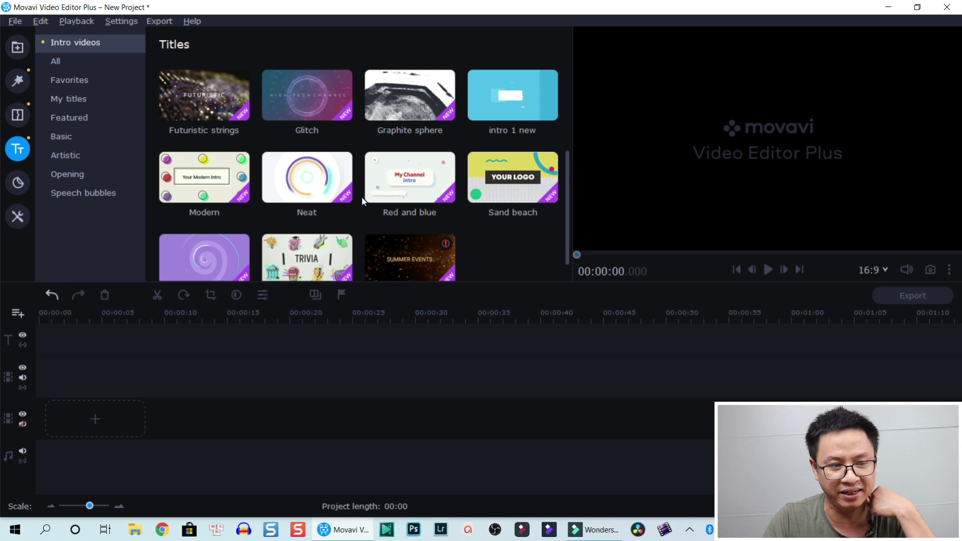
scroll(362, 196, "up", 2)
scroll(331, 197, "up", 1)
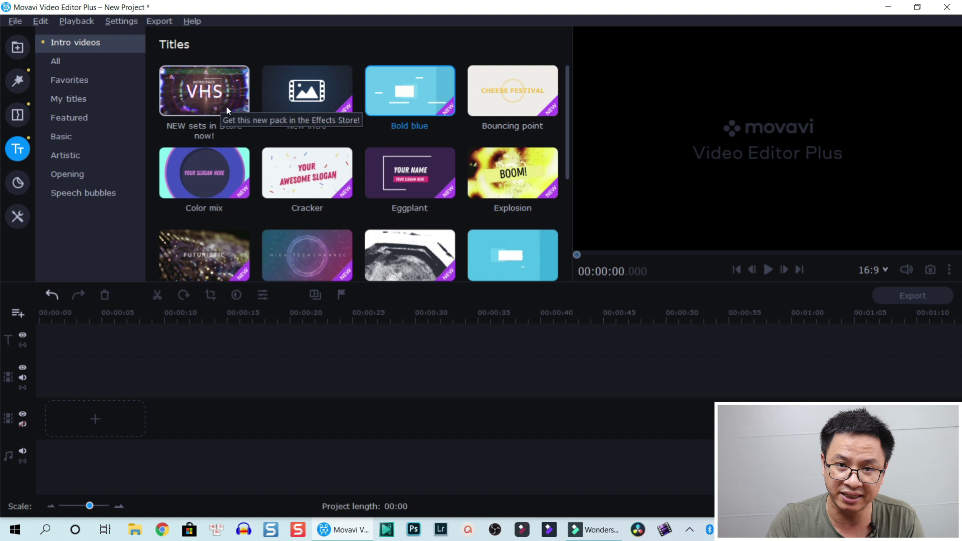
left_click(209, 99)
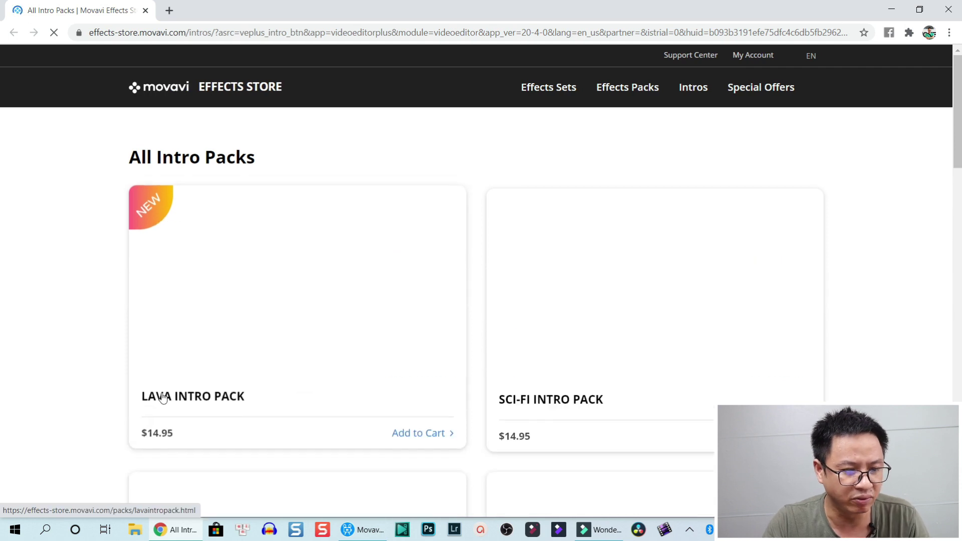
scroll(447, 346, "down", 2)
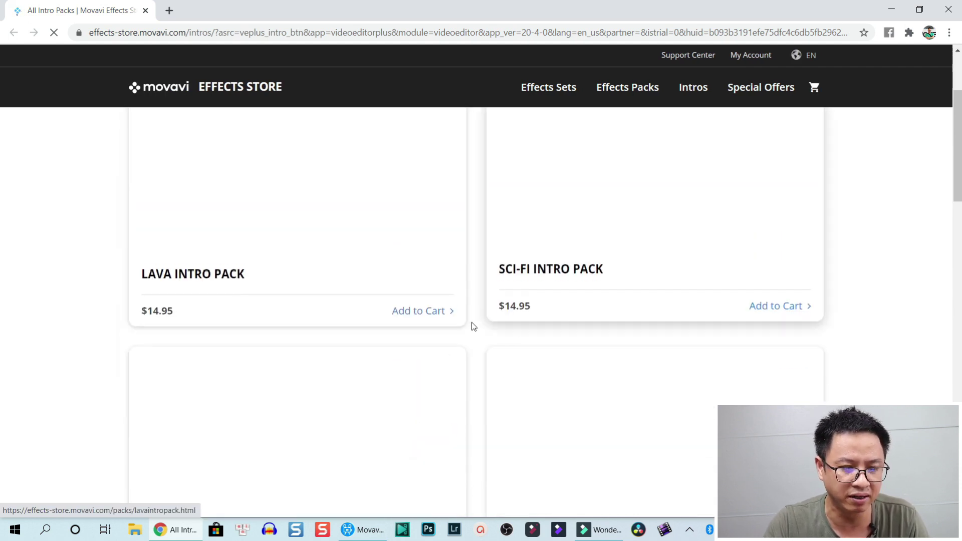
scroll(472, 327, "down", 2)
scroll(537, 365, "down", 2)
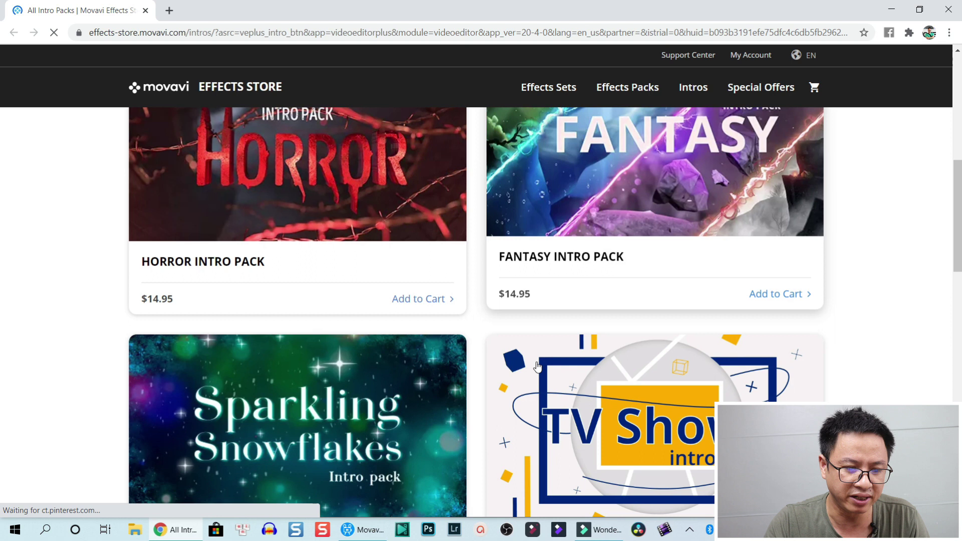
scroll(537, 367, "down", 1)
scroll(572, 397, "down", 1)
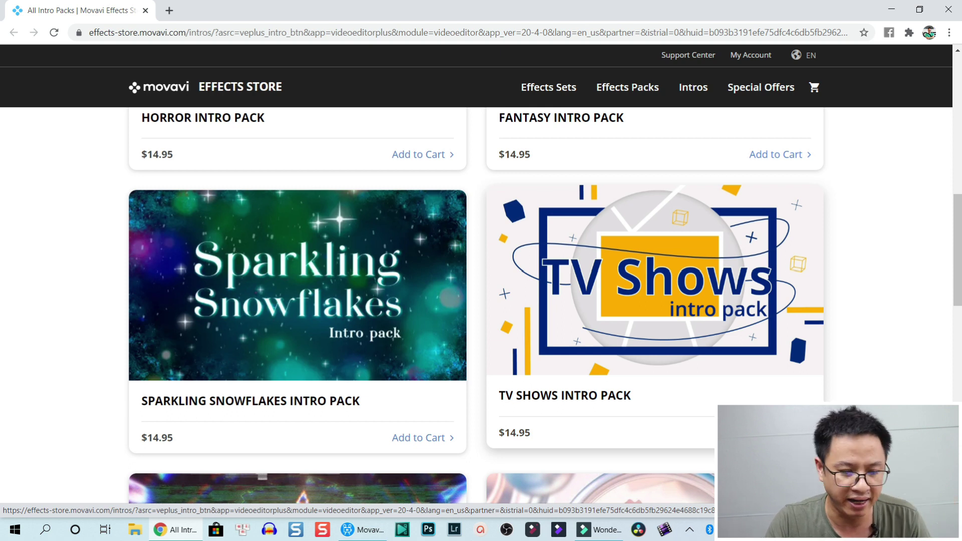
left_click(376, 533)
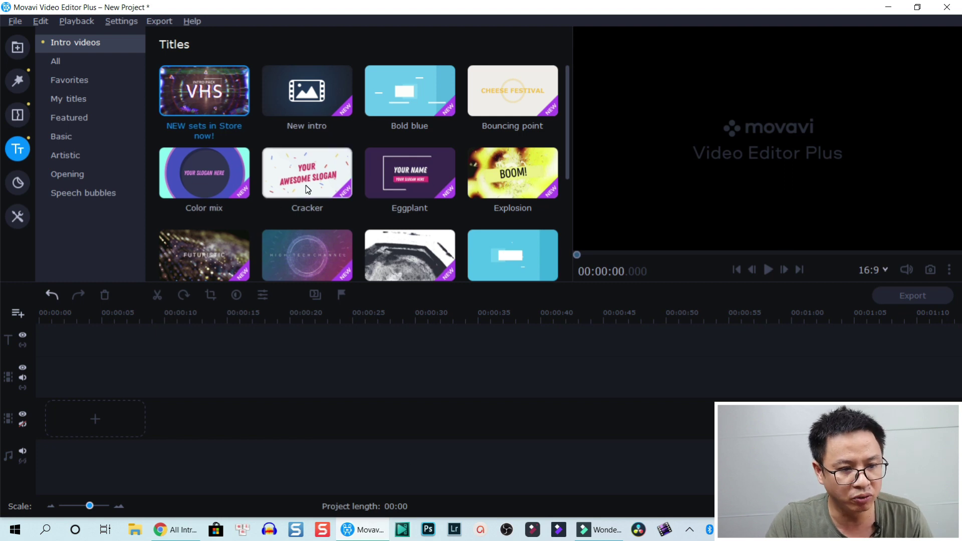
Step: Drag the Bold blue intro from the Titles library onto the timeline's video track
left_click(409, 107)
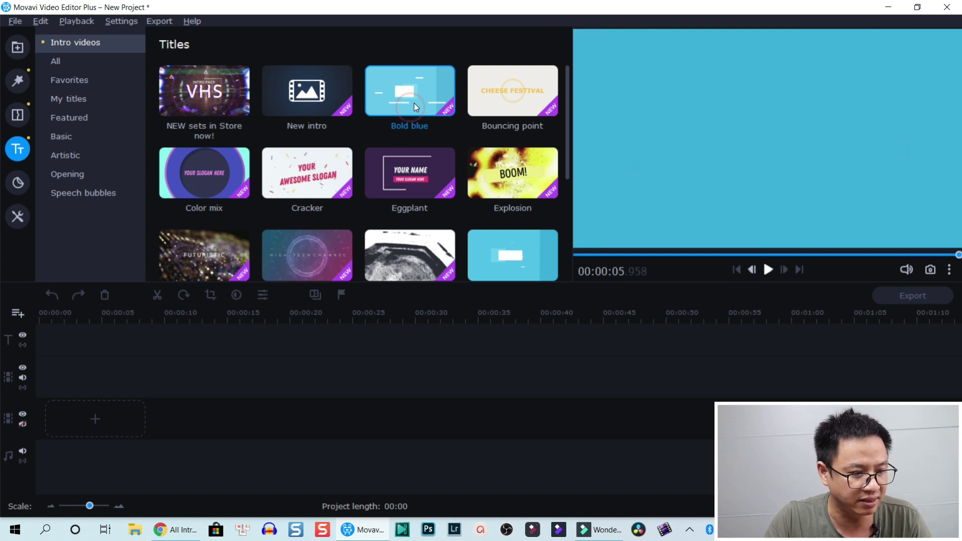
mouse_move(411, 108)
left_mouse_down()
mouse_move(40, 391)
mouse_move(32, 371)
mouse_move(38, 424)
left_mouse_up()
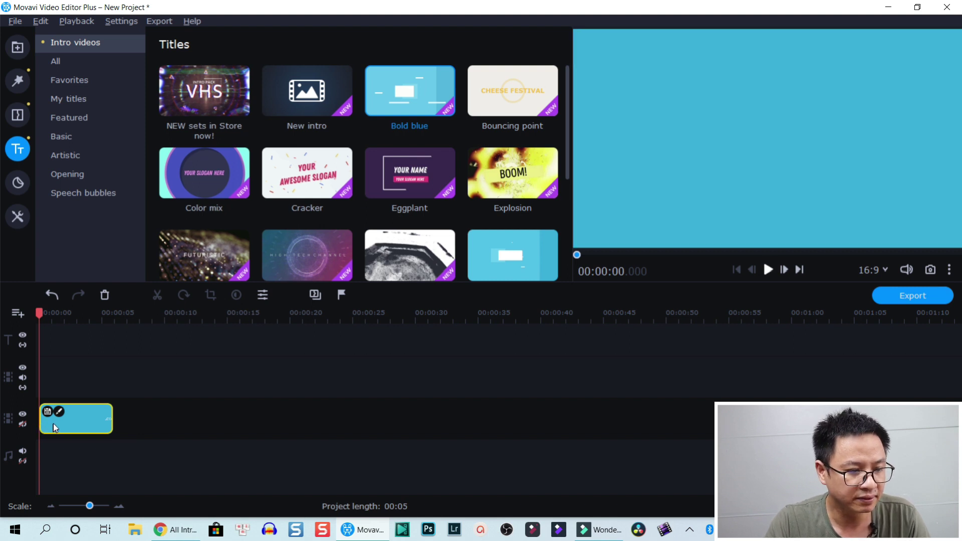
Step: Preview the Bold blue intro, then expand the clip into its editable layers
left_click(78, 373)
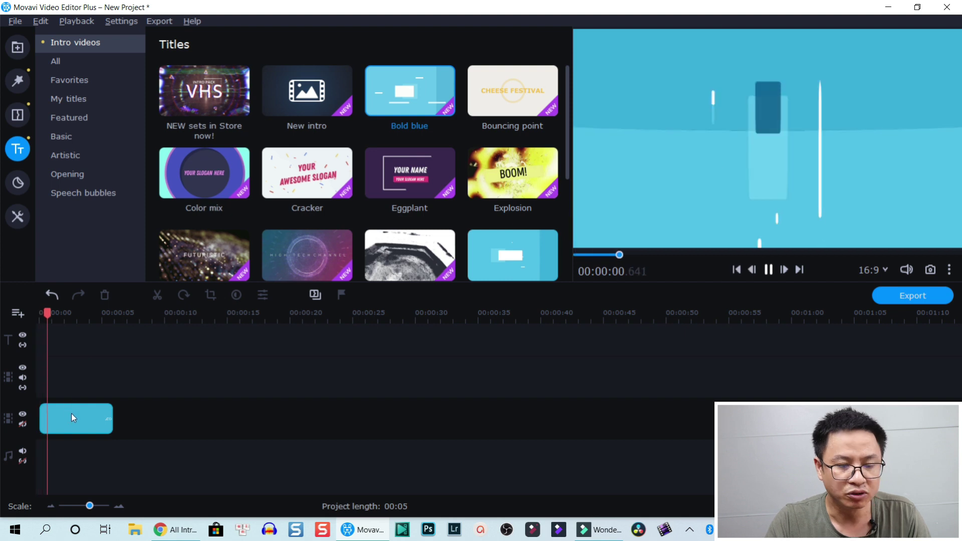
key("space")
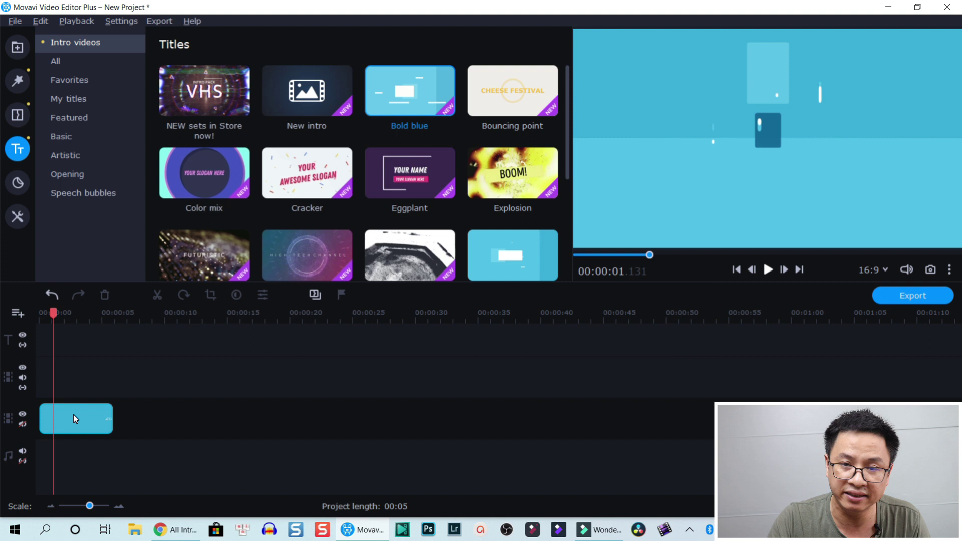
left_click(73, 419)
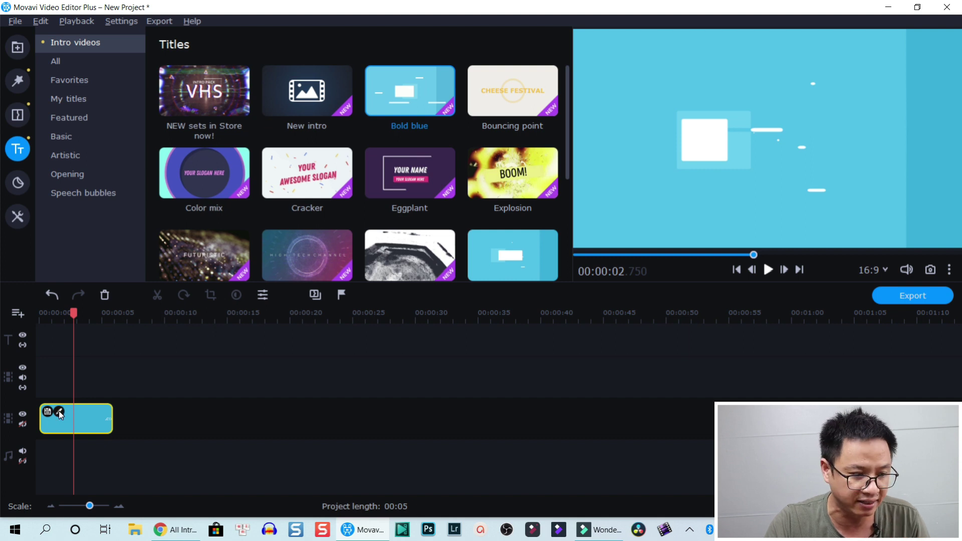
left_click(59, 412)
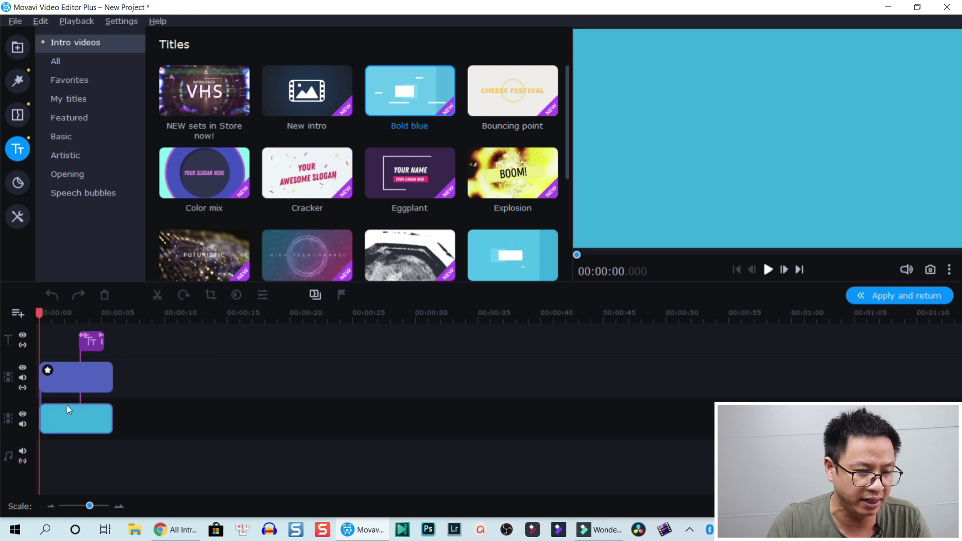
Step: Replace the LOCAL NEWS title text with 'Jacky Nguyen' and select it all
left_click(61, 421)
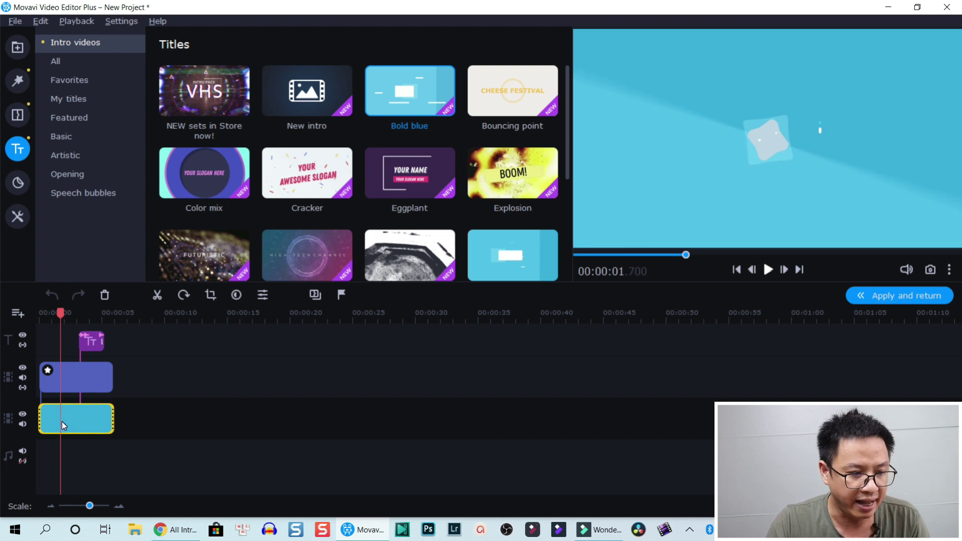
left_click(79, 384)
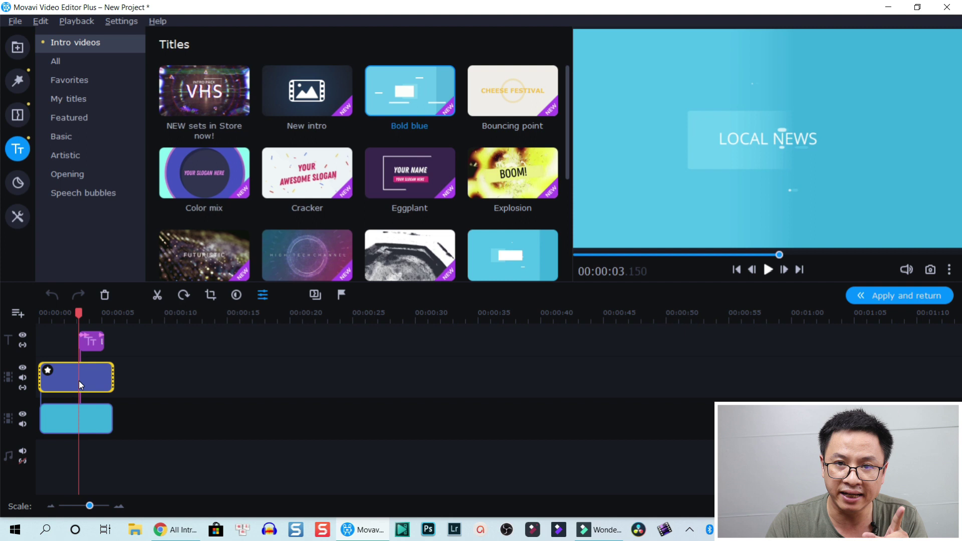
left_click(89, 347)
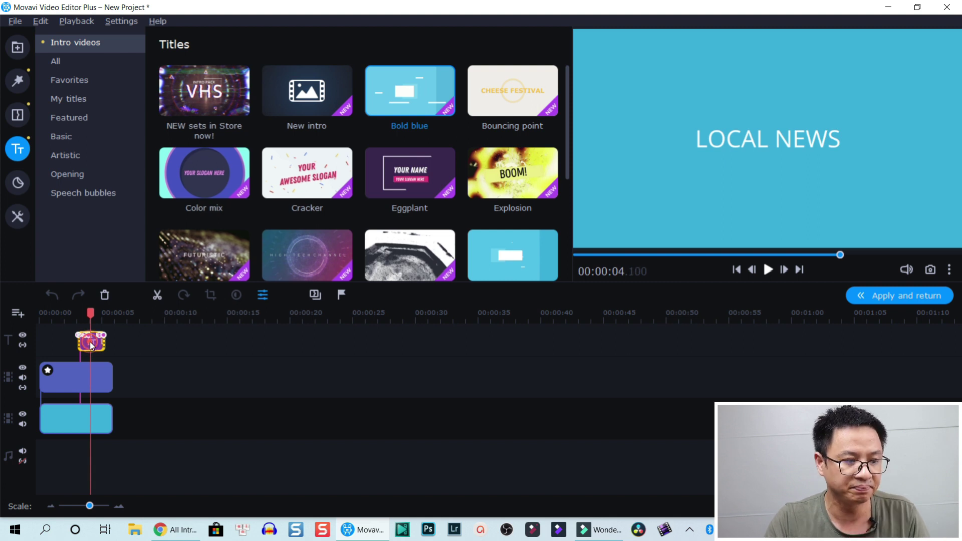
double_click(91, 345)
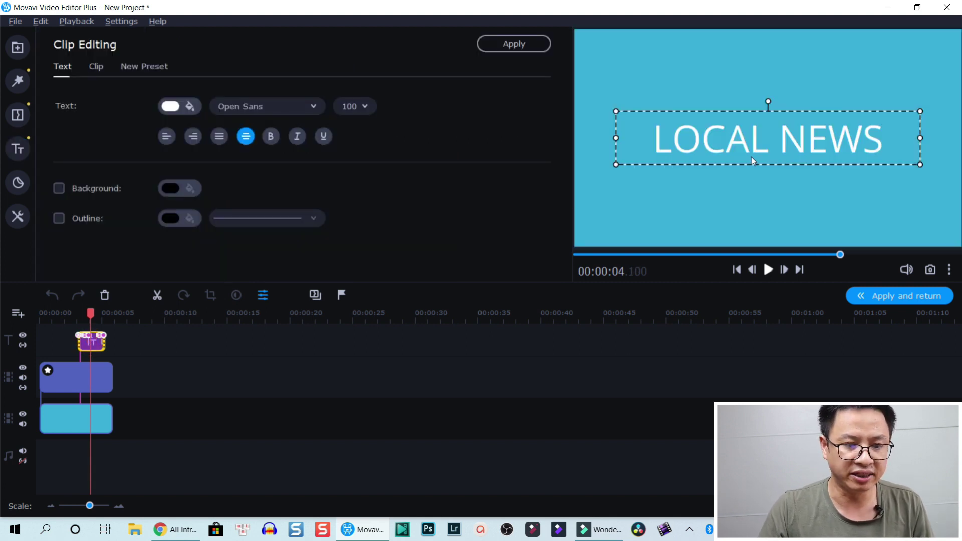
left_click(740, 146)
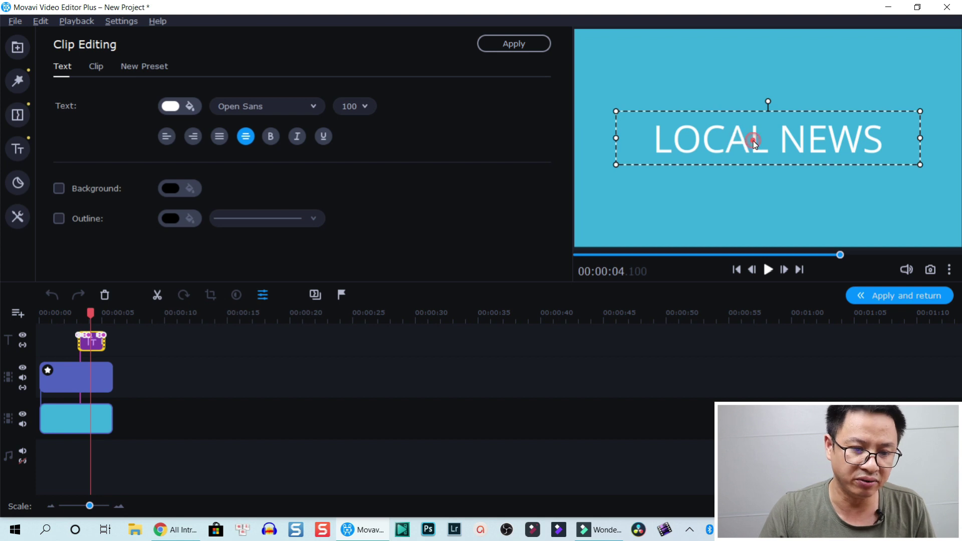
double_click(754, 143)
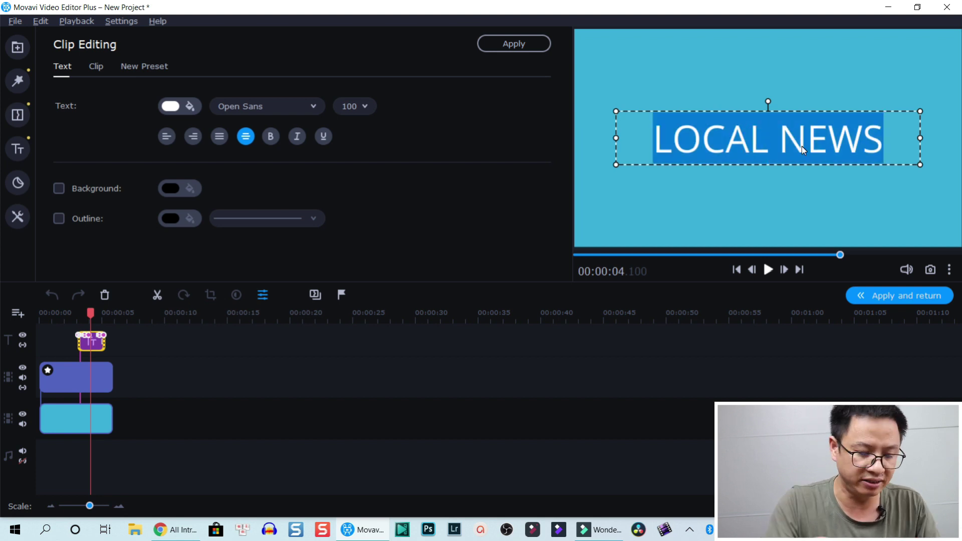
type("Jacky")
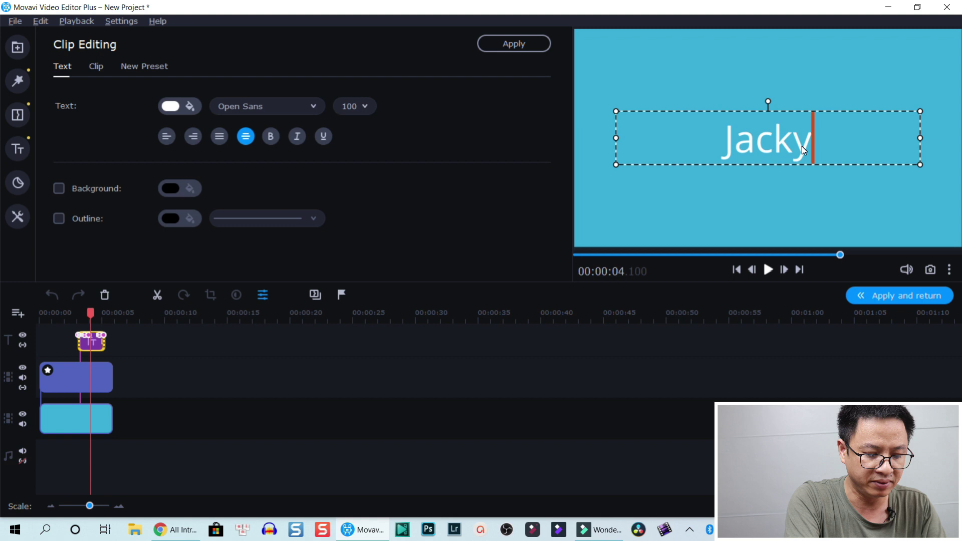
type(" Nguyen")
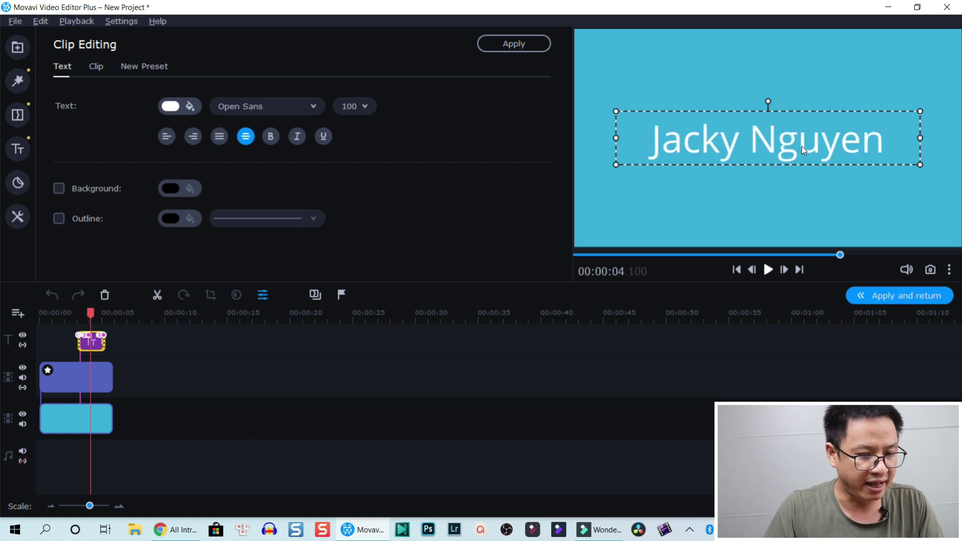
key("ctrl+a")
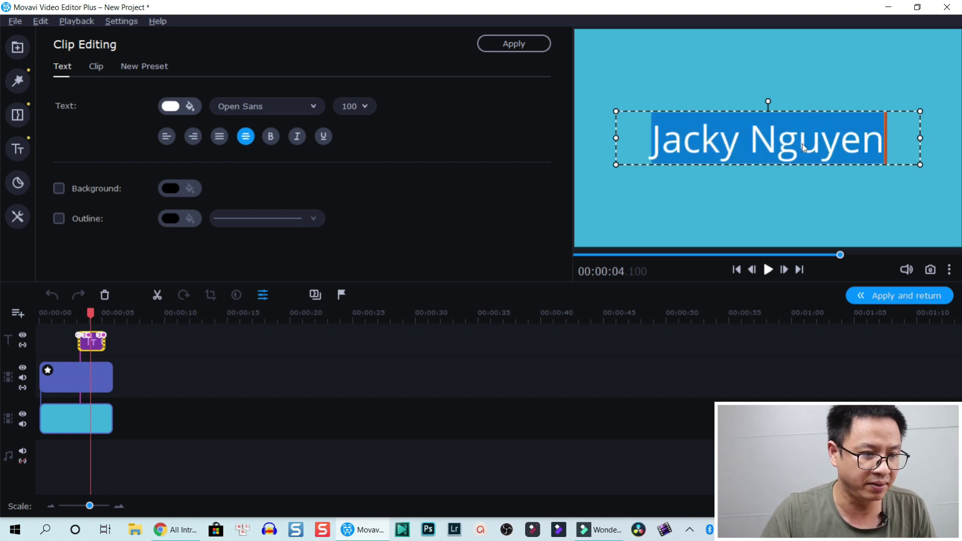
Step: Set the title font to Nautilus Pompilius and try adding a background and outline
left_click(311, 106)
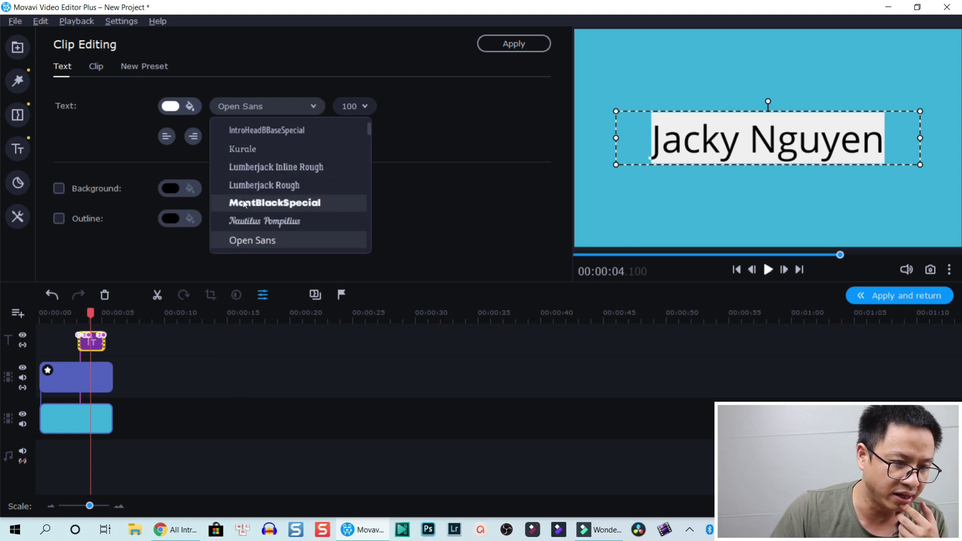
left_click(242, 221)
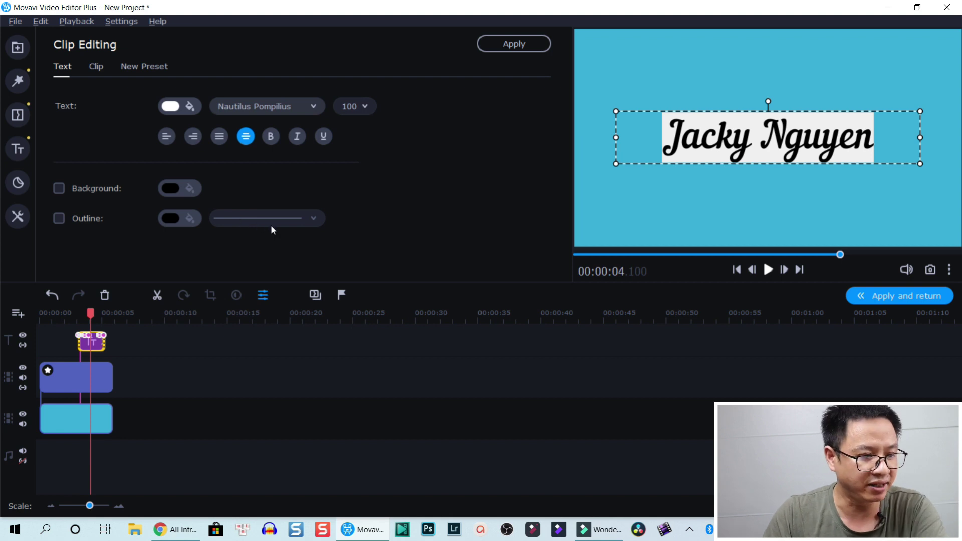
left_click(60, 190)
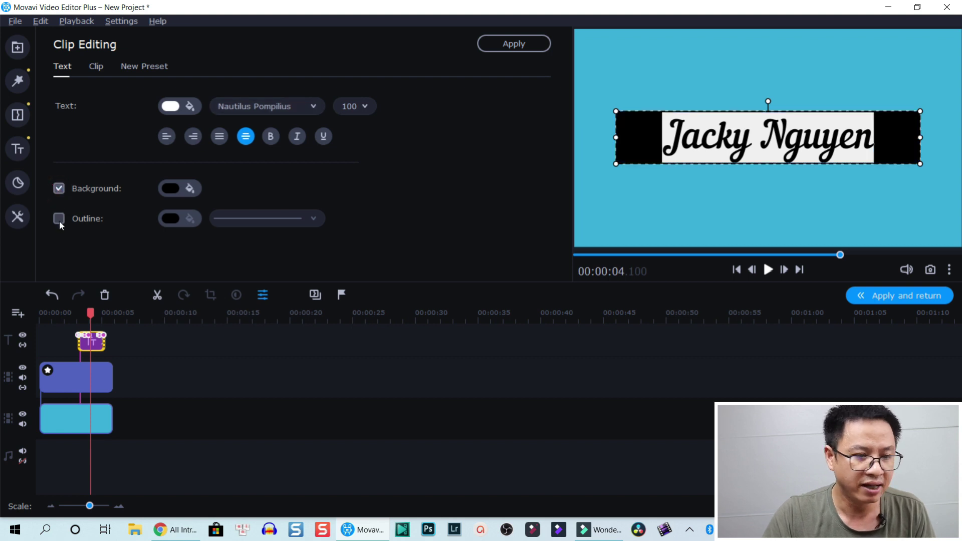
left_click(59, 219)
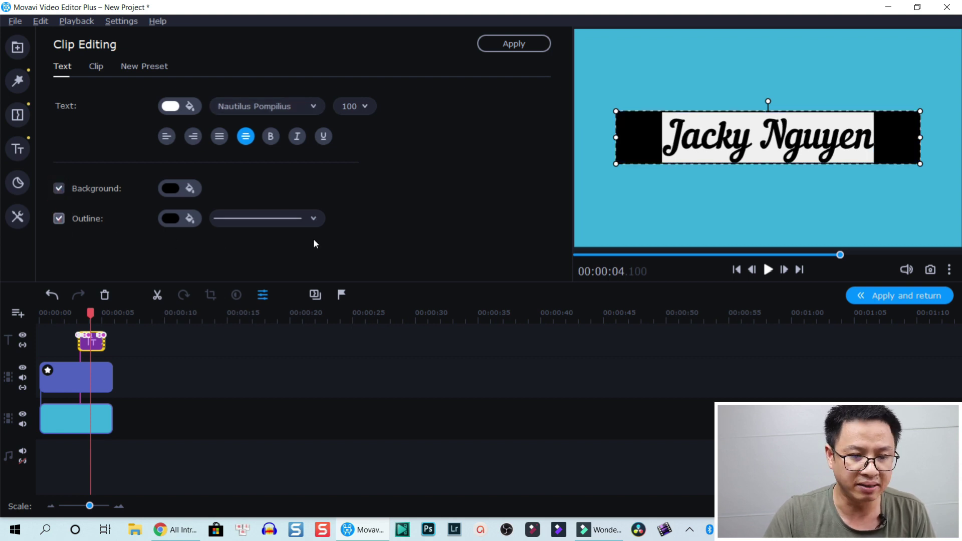
left_click(710, 207)
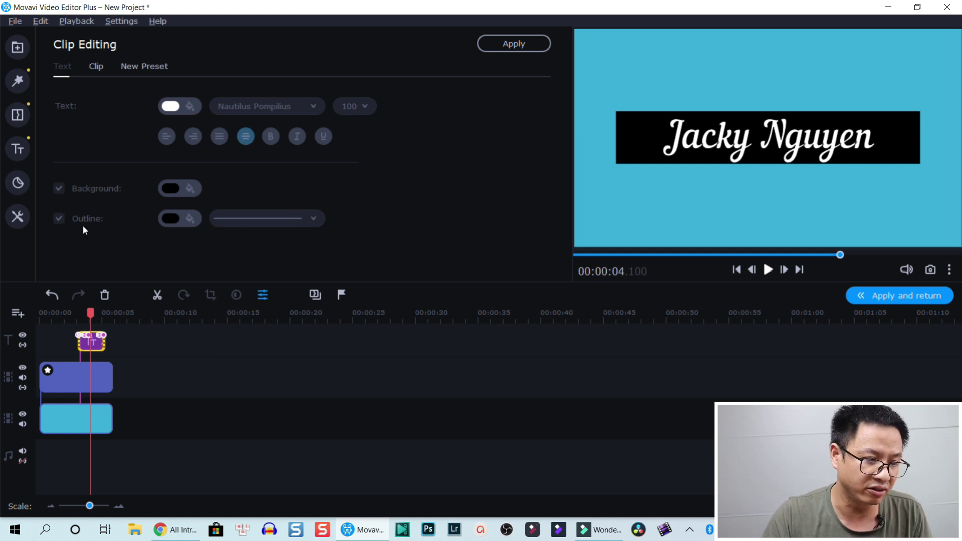
Step: Reselect the whole Jacky Nguyen text and turn its background and outline off
left_click(89, 347)
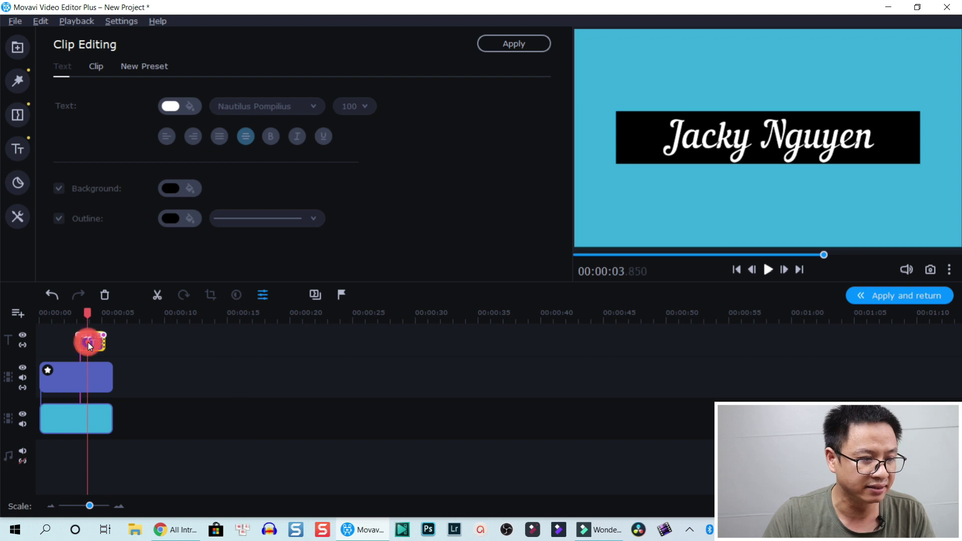
left_click(94, 348)
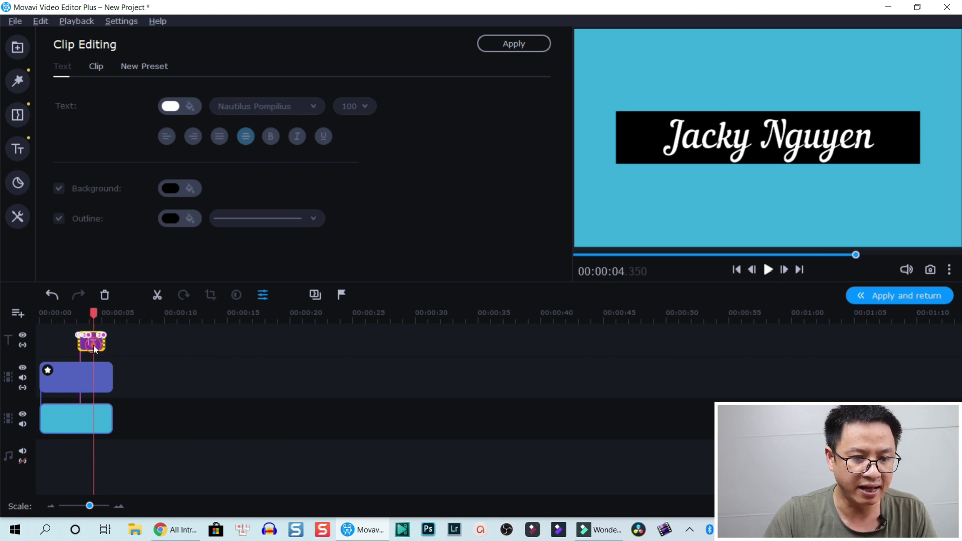
left_click(742, 145)
double_click(744, 146)
key("ctrl+a")
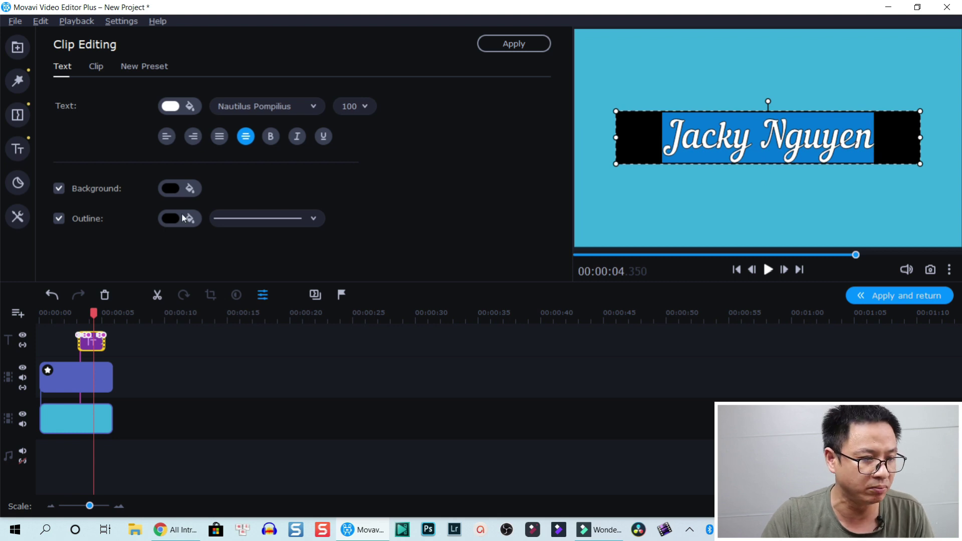
left_click(62, 188)
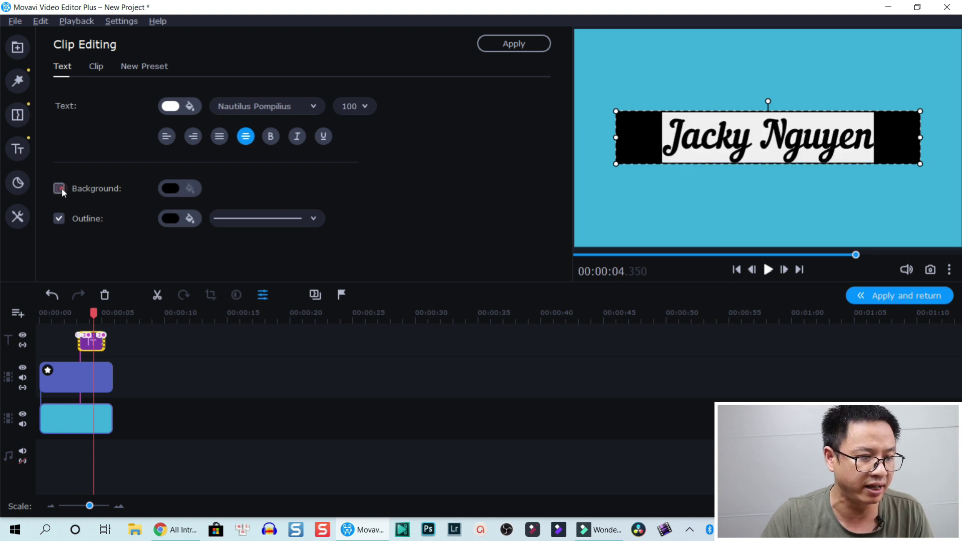
left_click(59, 218)
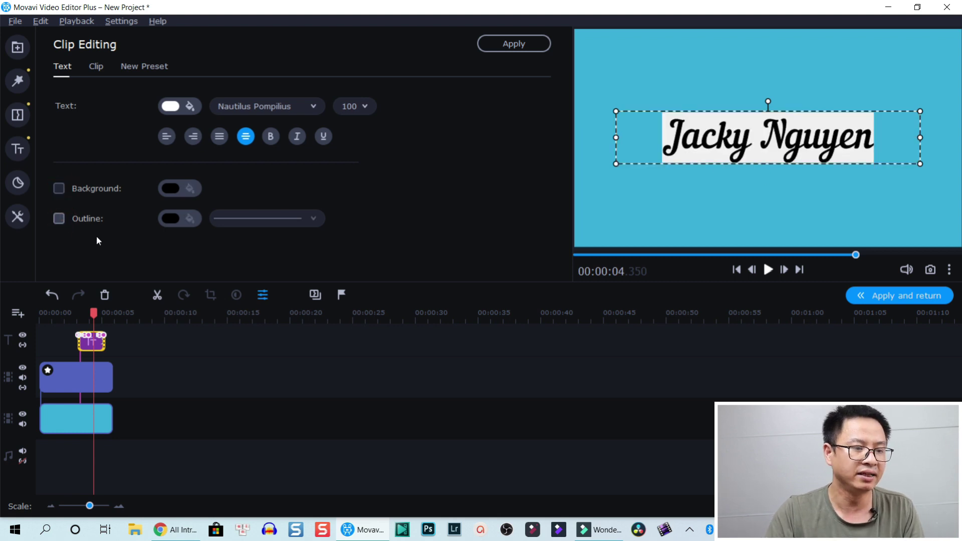
Step: Color the title blue (#0027ff) and keep font size 100, undoing the 200
left_click(192, 107)
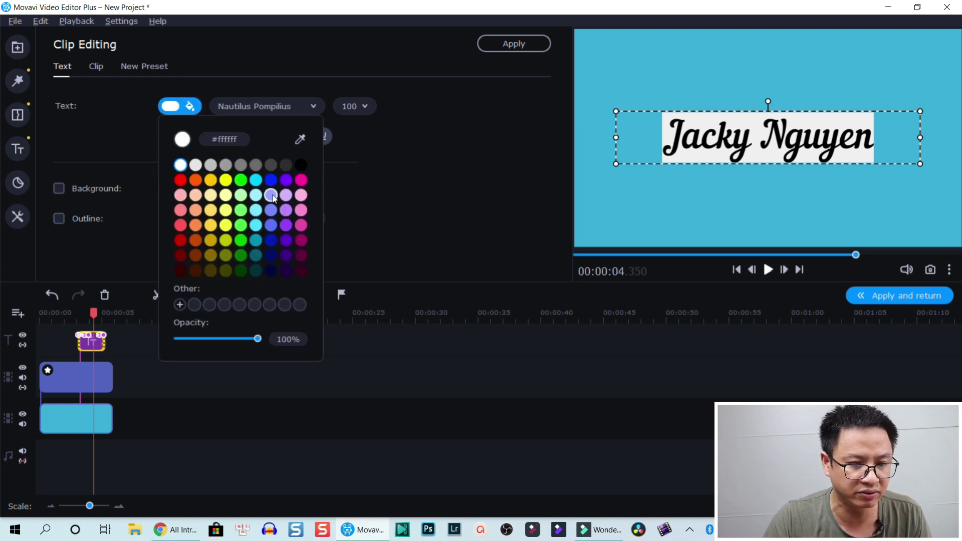
left_click(271, 181)
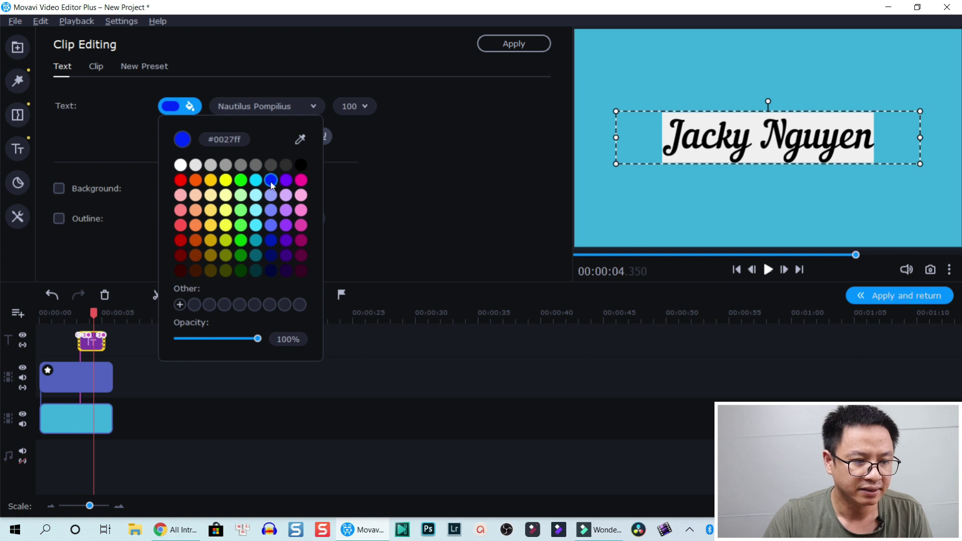
left_click(419, 189)
left_click(361, 107)
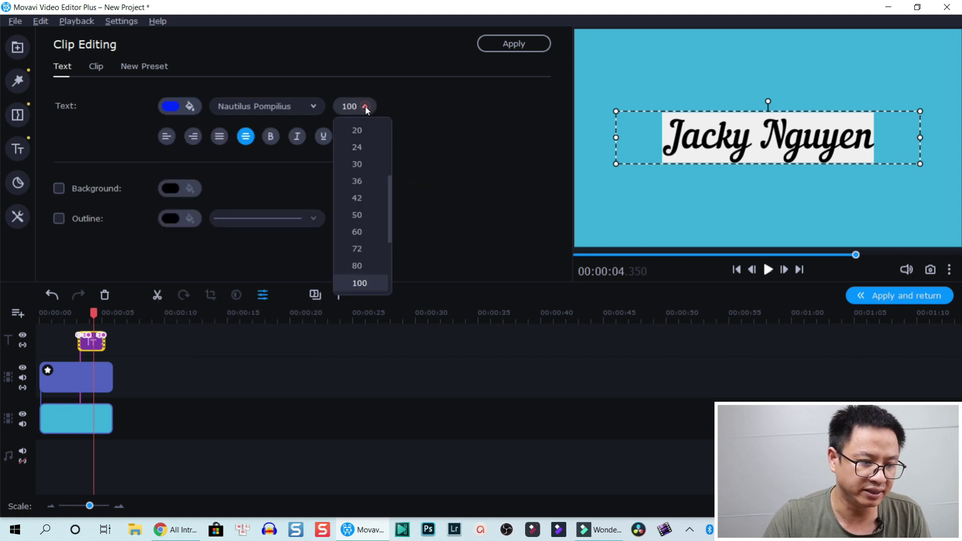
scroll(371, 203, "down", 3)
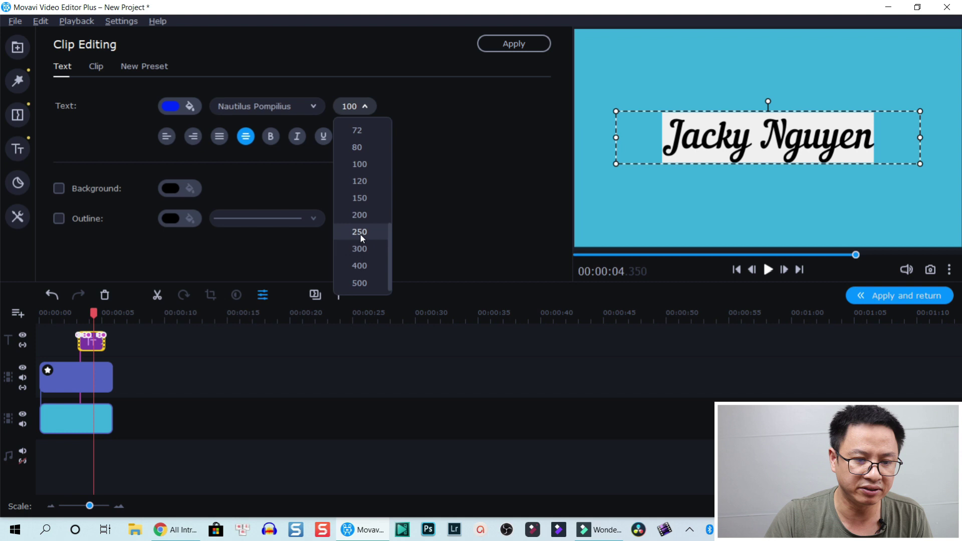
left_click(361, 214)
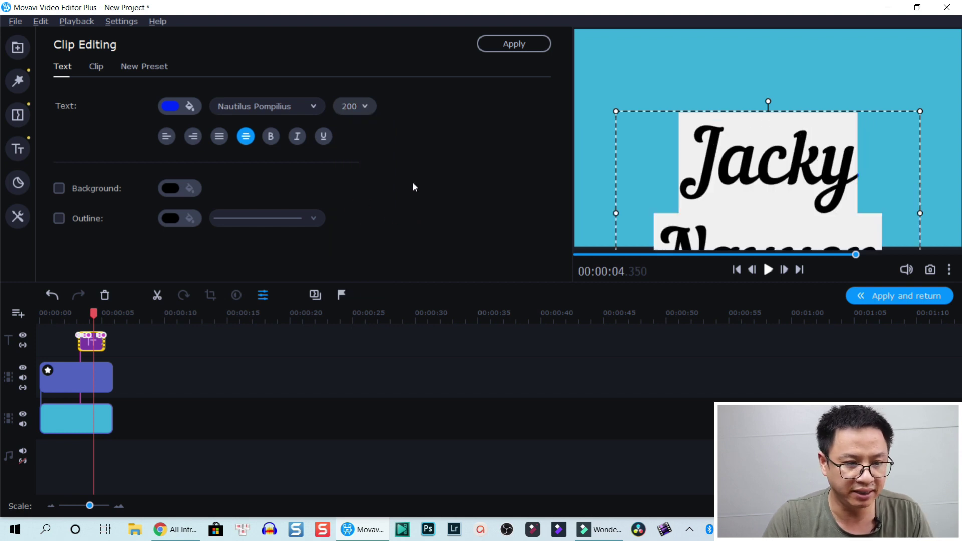
key("ctrl+z")
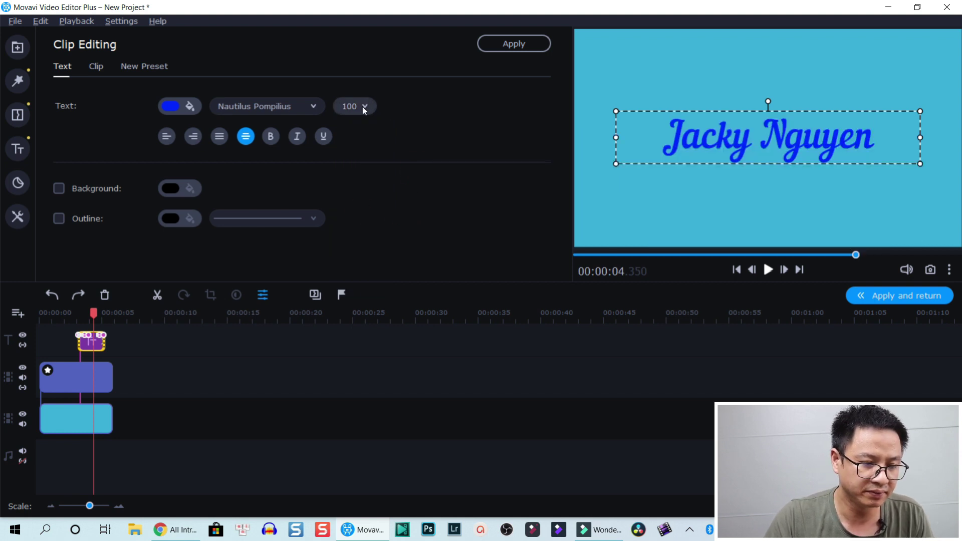
left_click(362, 105)
left_click(453, 128)
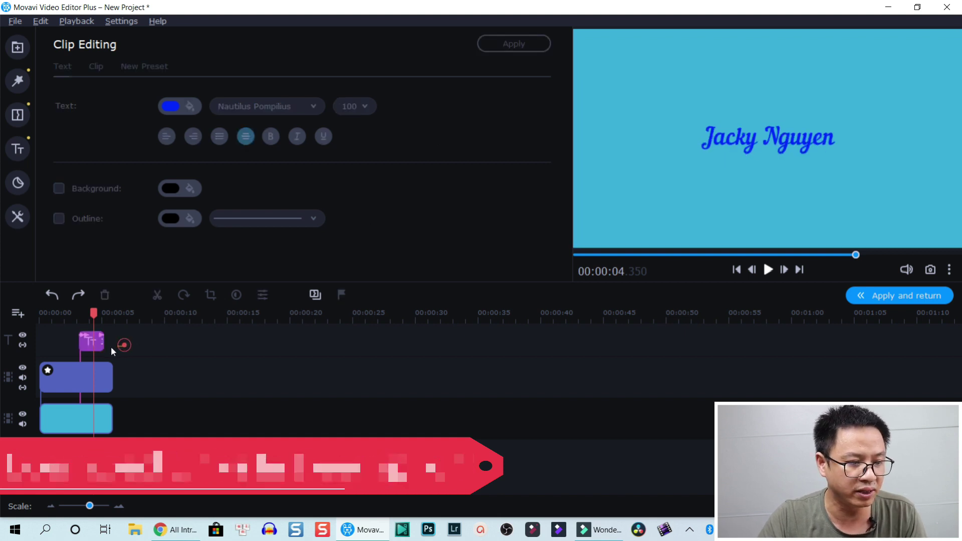
Step: Delete the Jacky Nguyen title clip and preview Clean contrast under All titles
left_click(88, 343)
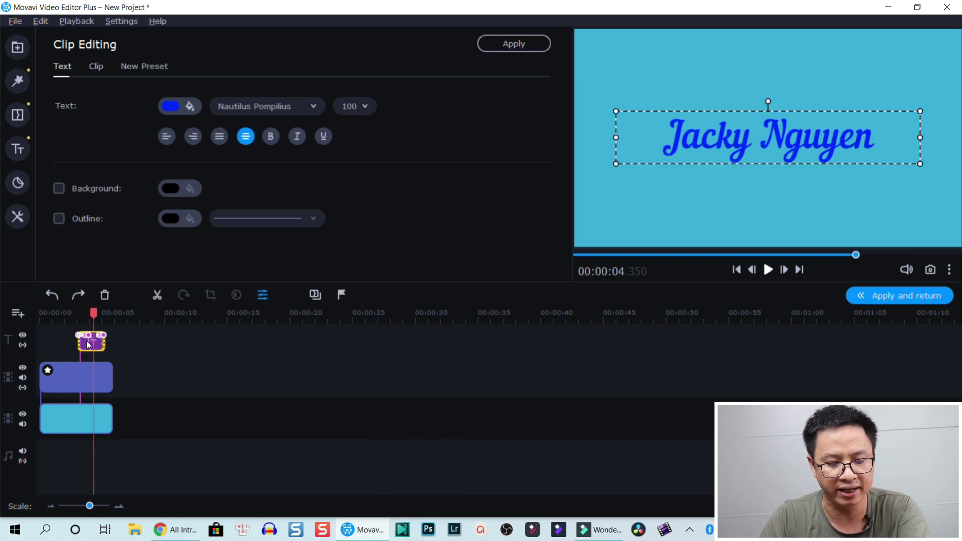
key("Delete")
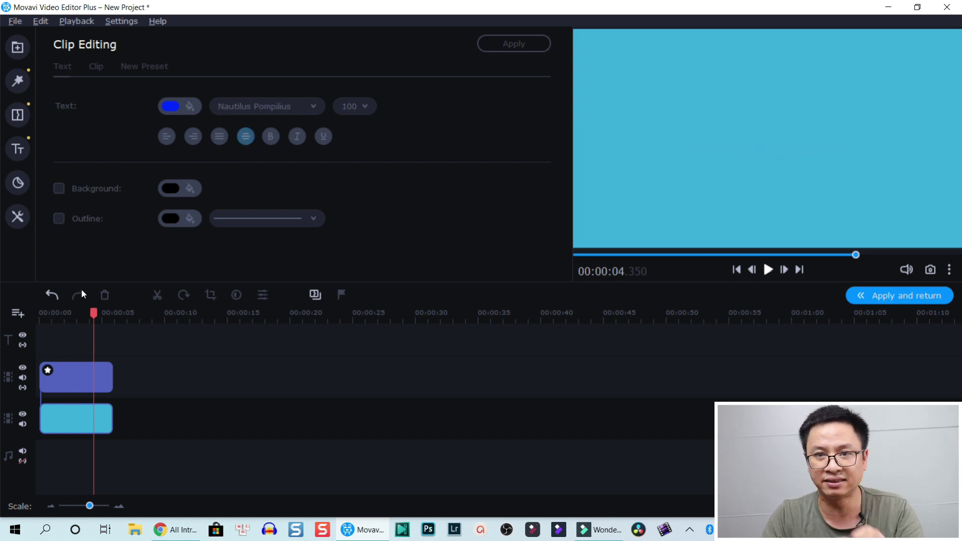
left_click(18, 149)
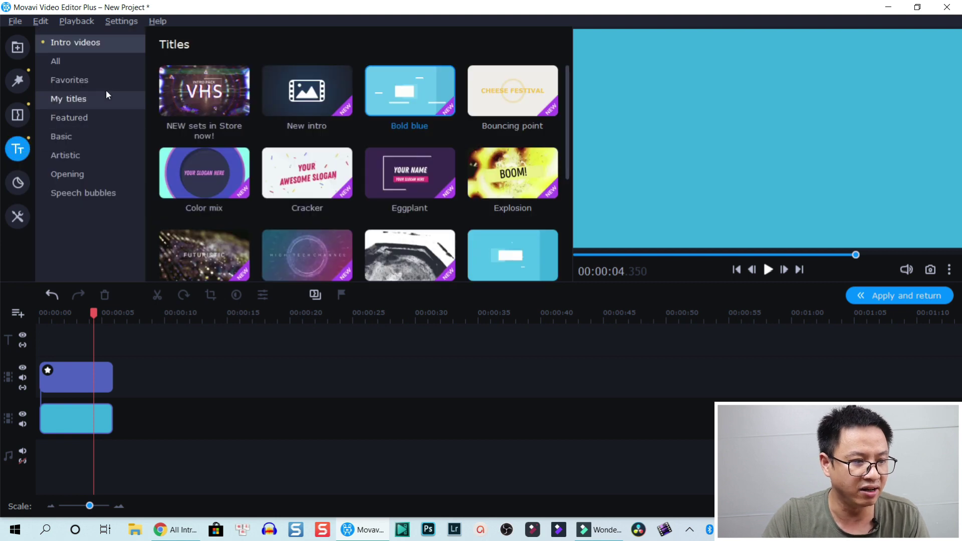
left_click(61, 64)
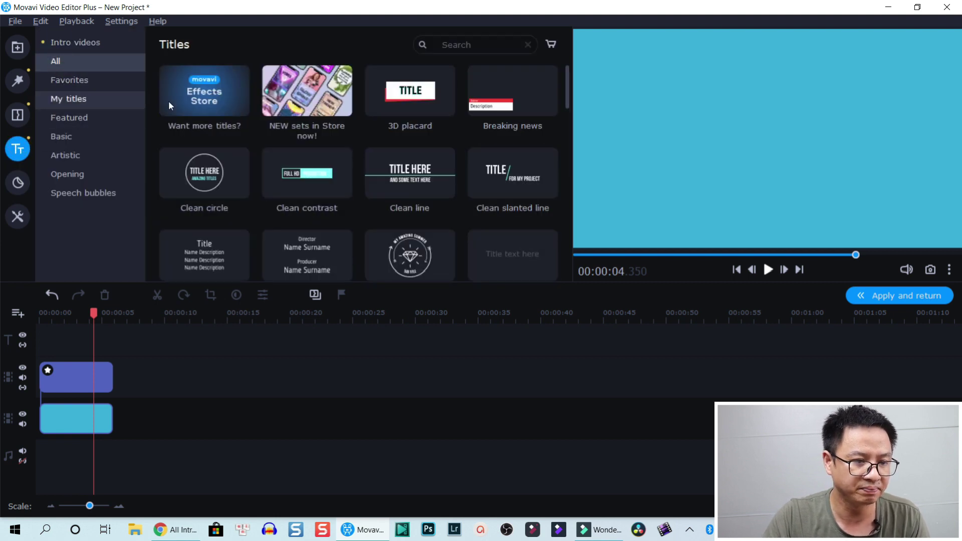
scroll(404, 141, "down", 2)
scroll(406, 216, "down", 3)
scroll(407, 217, "up", 4)
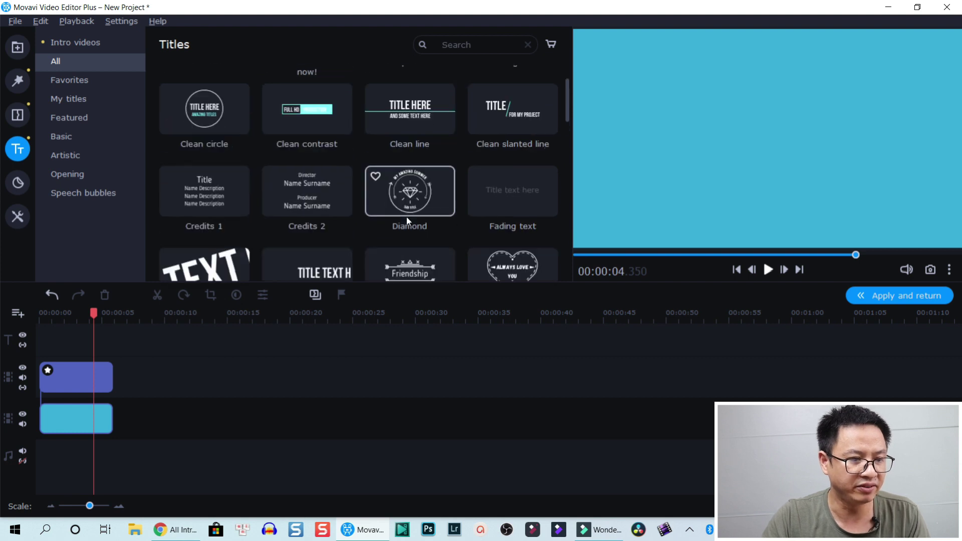
left_click(314, 122)
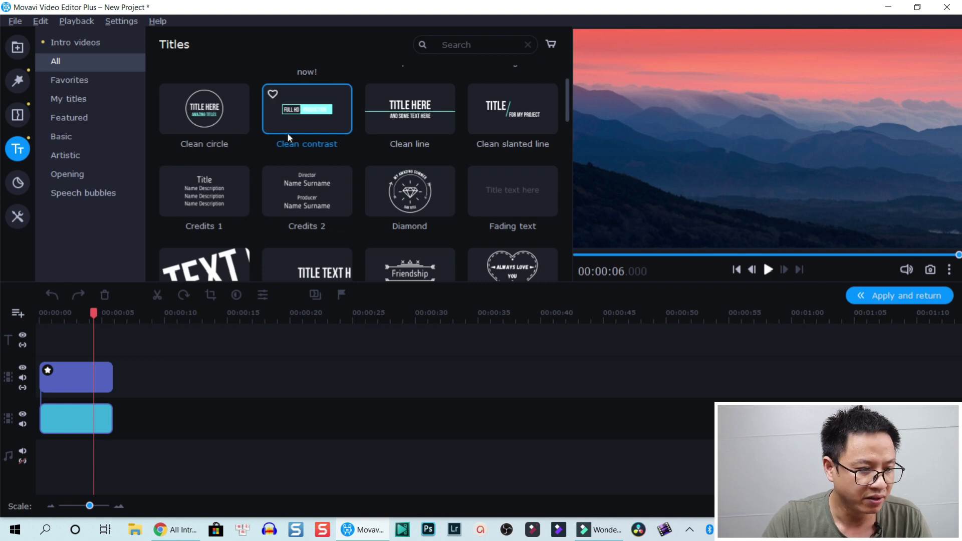
Step: Drop the Clean contrast title near the timeline start and play its preview
left_click_drag(288, 133, 57, 336)
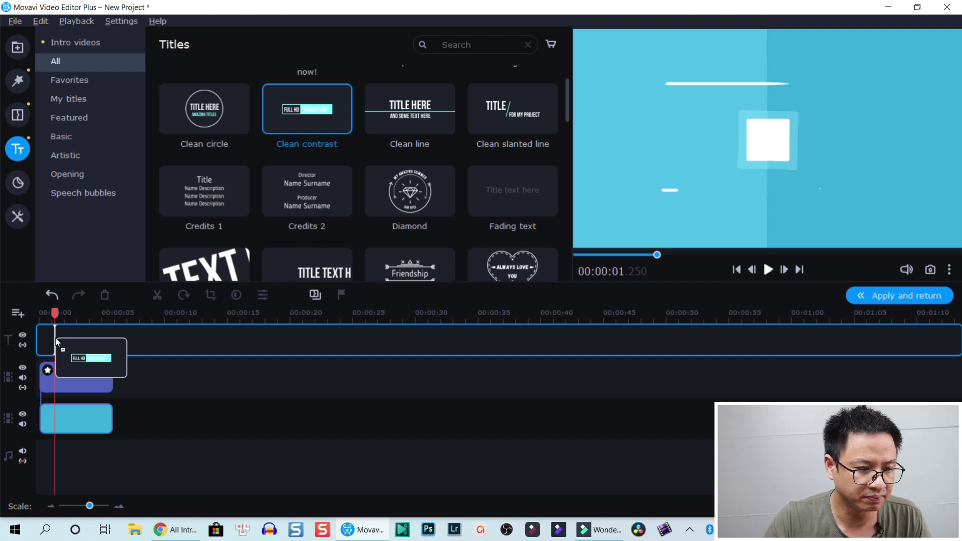
left_click_drag(56, 341, 56, 342)
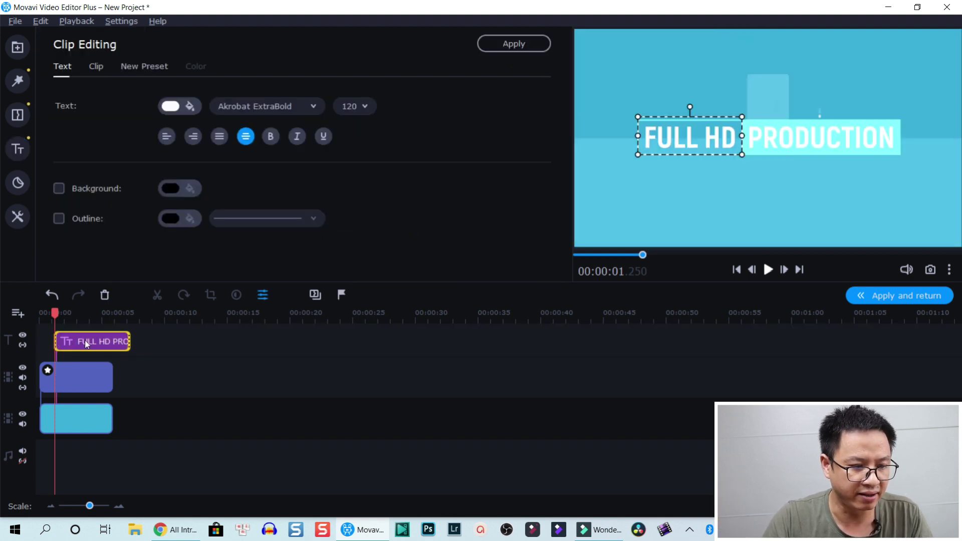
key("space")
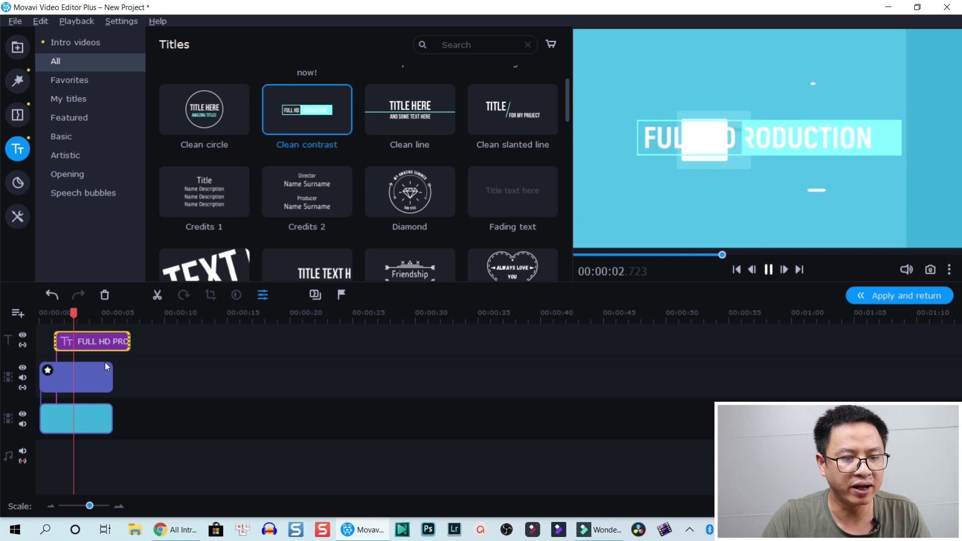
key("space")
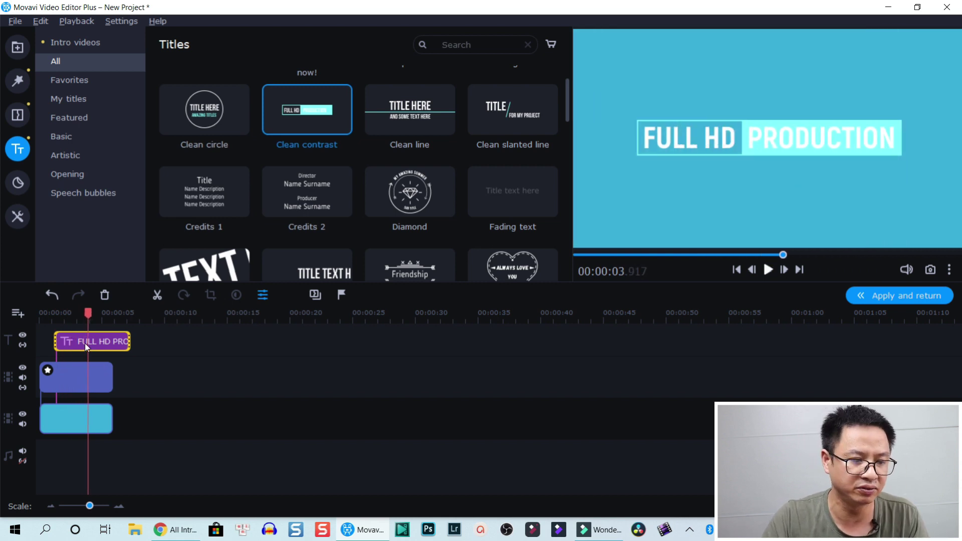
Step: Edit the title's first line to Jacky, set in Bebas Neue Bold
left_click(85, 344)
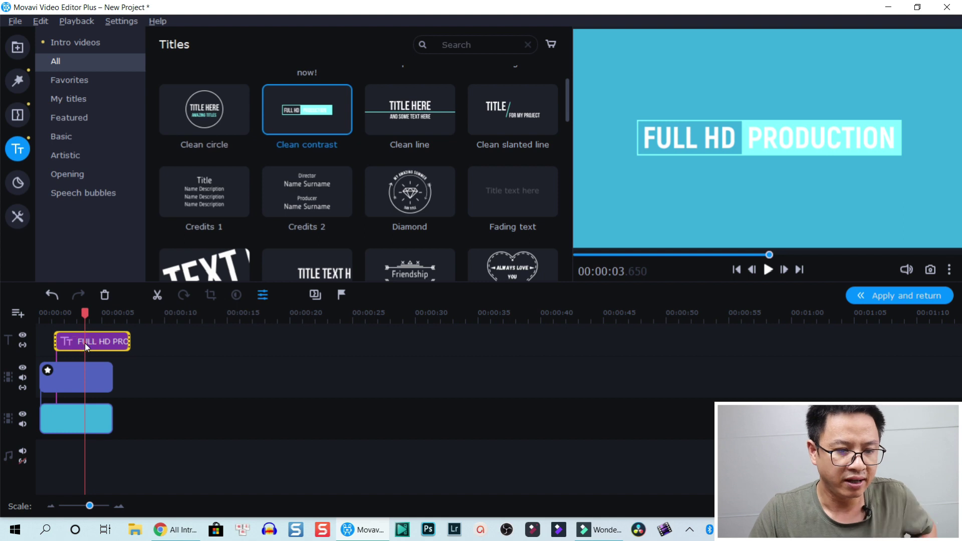
double_click(85, 344)
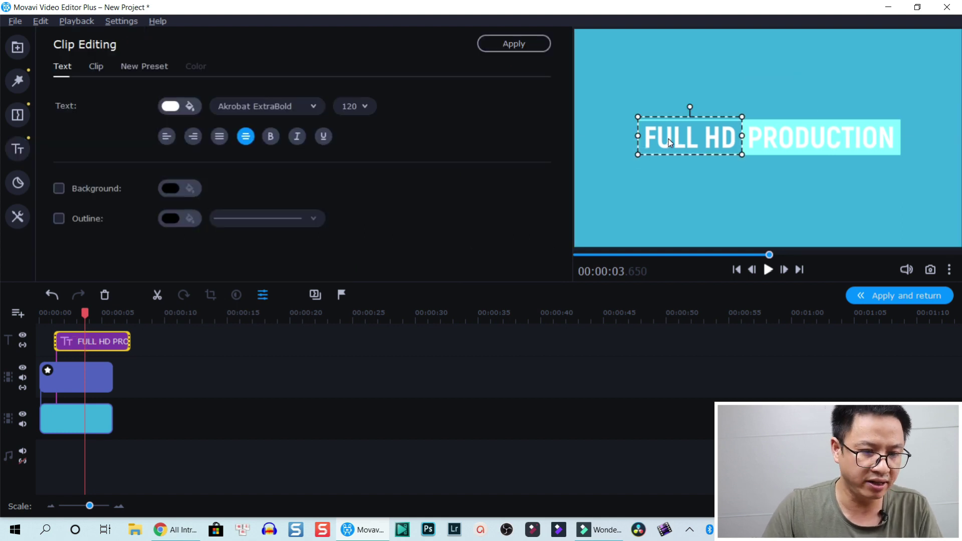
double_click(668, 139)
key("ctrl+a")
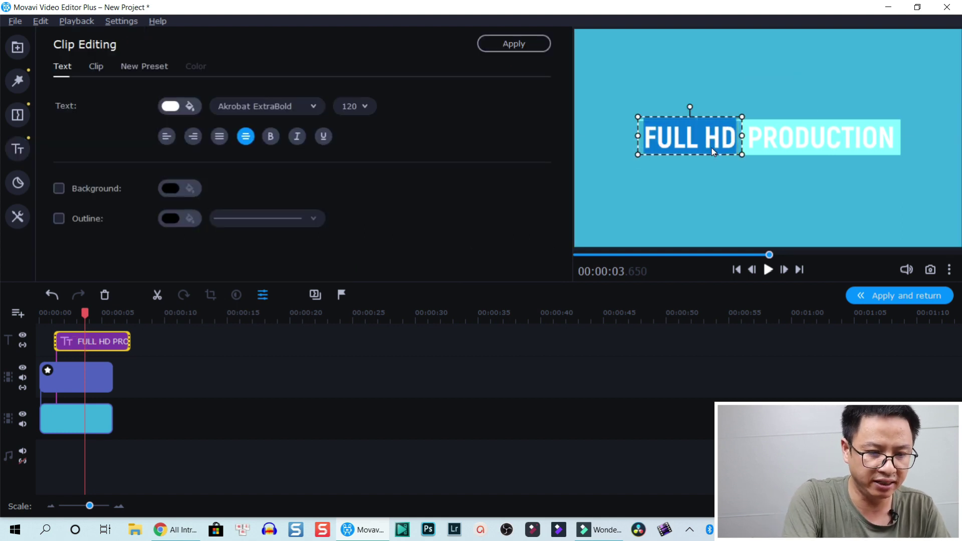
type("Jacky")
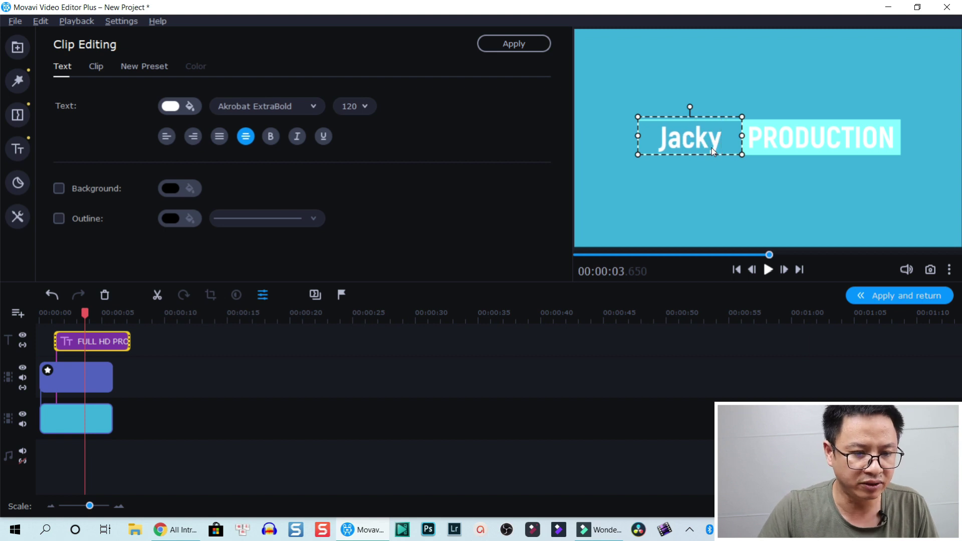
left_click_drag(727, 135, 641, 135)
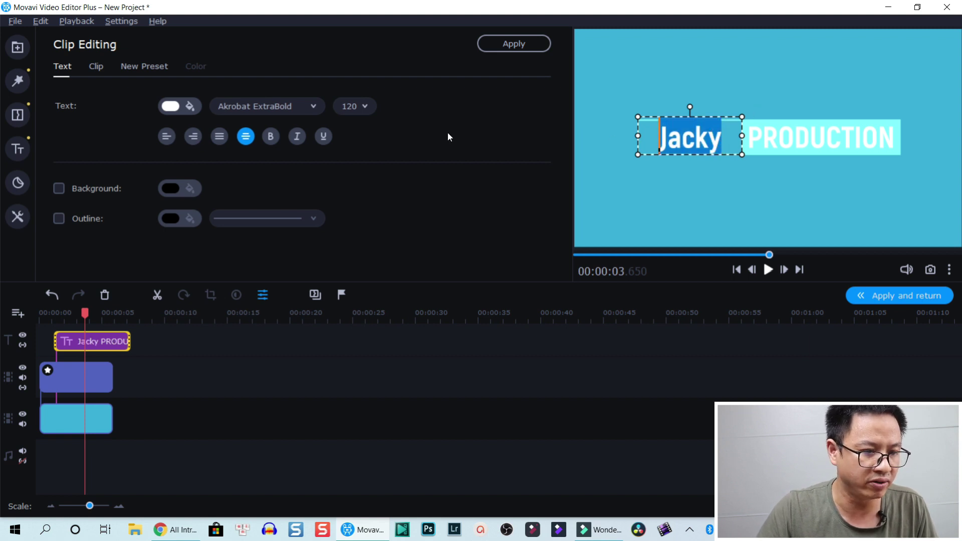
left_click(299, 110)
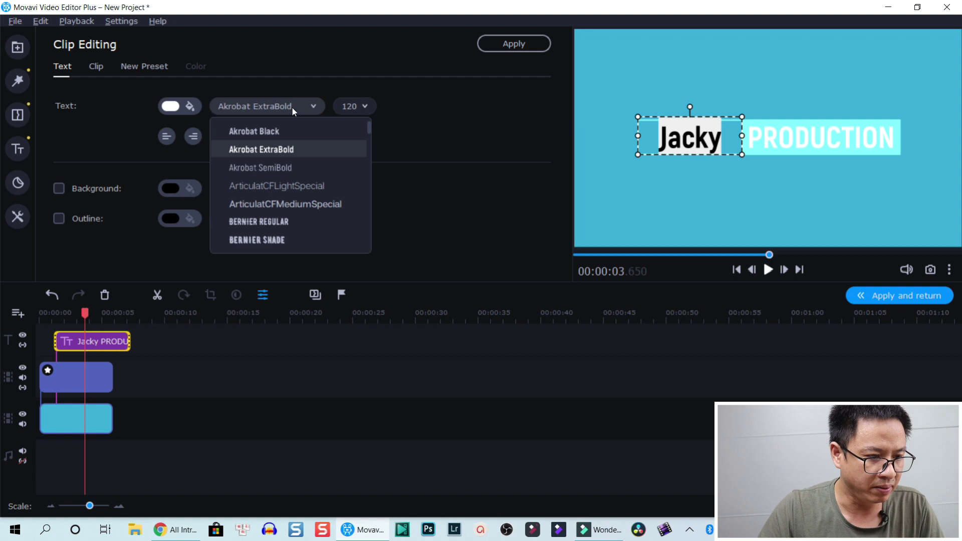
left_click(260, 111)
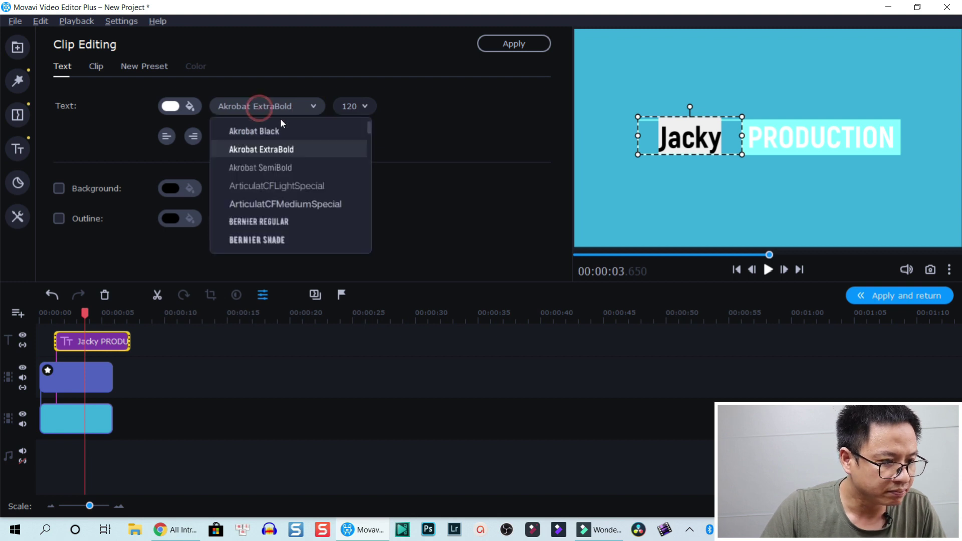
scroll(272, 185, "down", 2)
scroll(270, 190, "down", 1)
scroll(269, 188, "up", 3)
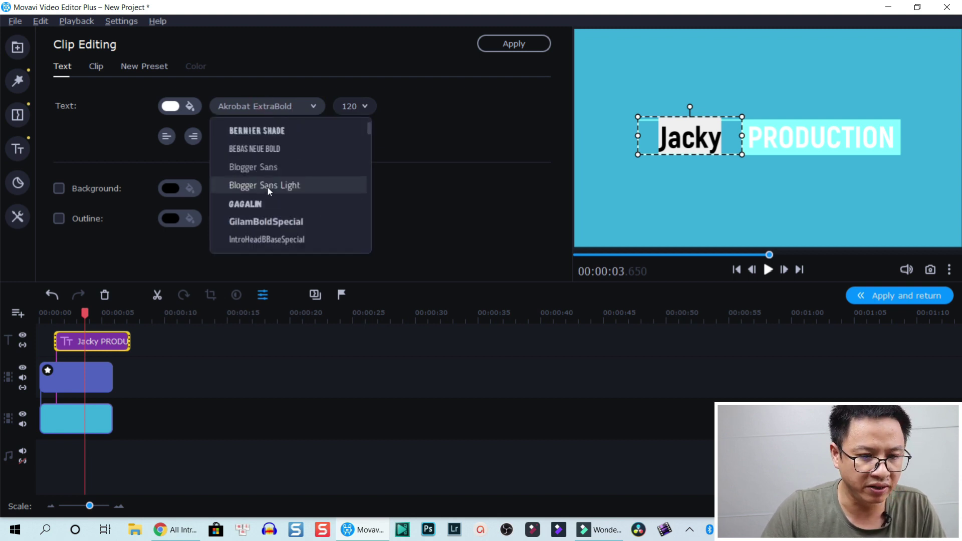
left_click(257, 150)
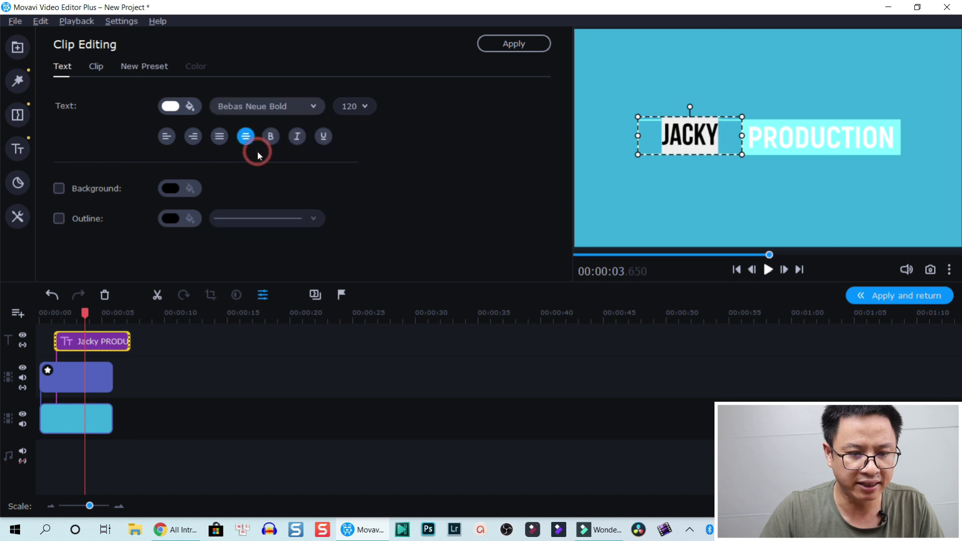
Step: Replace PRODUCTION with Nguyen in Bebas Neue Bold and finish editing
left_click(792, 137)
double_click(791, 137)
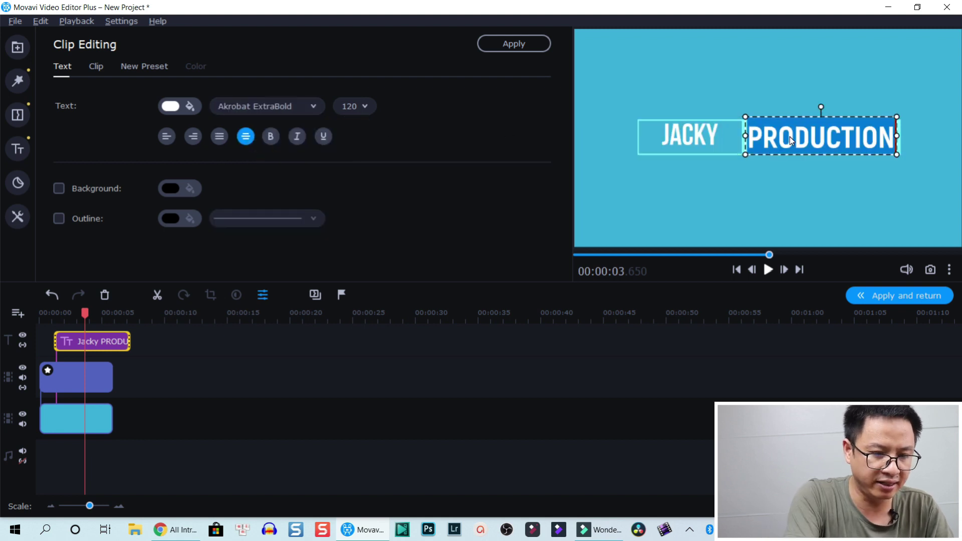
type("Nguye")
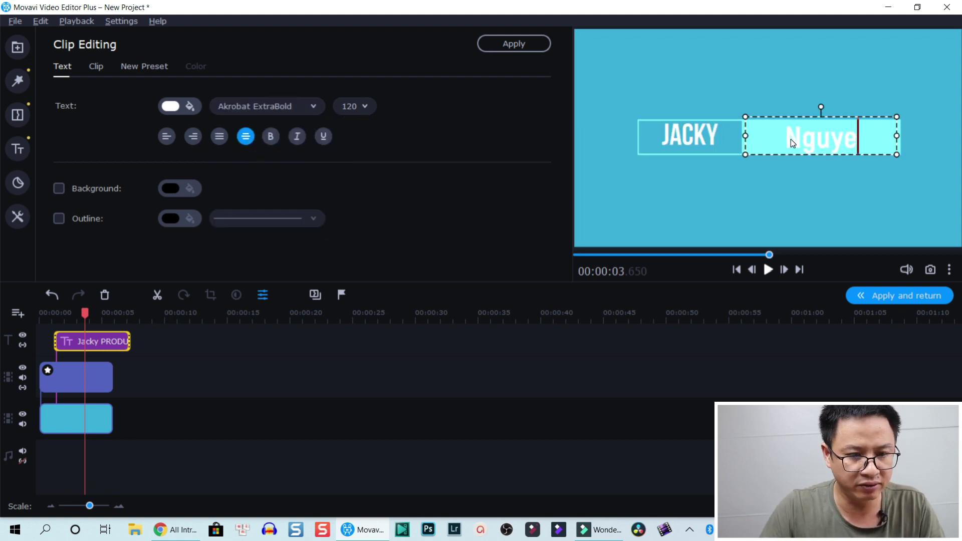
type("n")
double_click(791, 139)
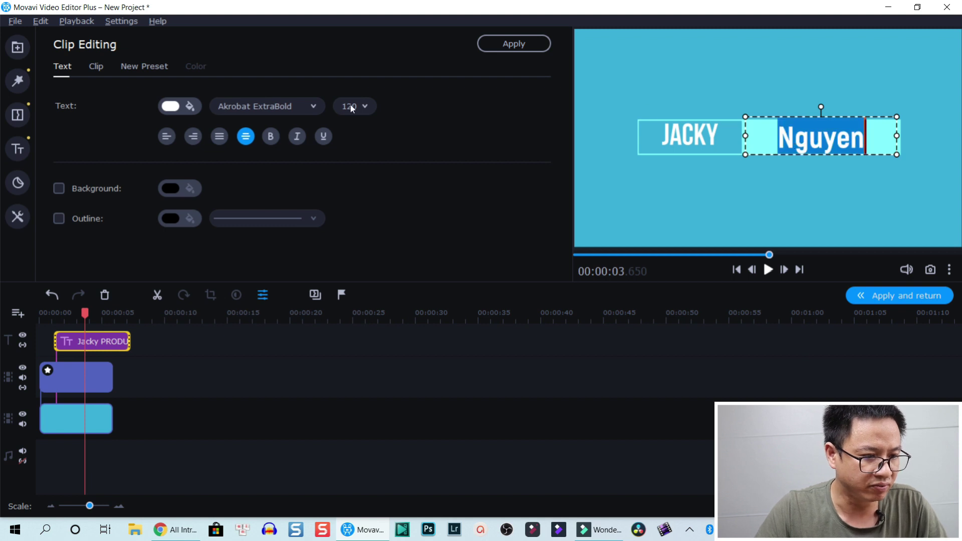
left_click(306, 108)
scroll(267, 180, "down", 2)
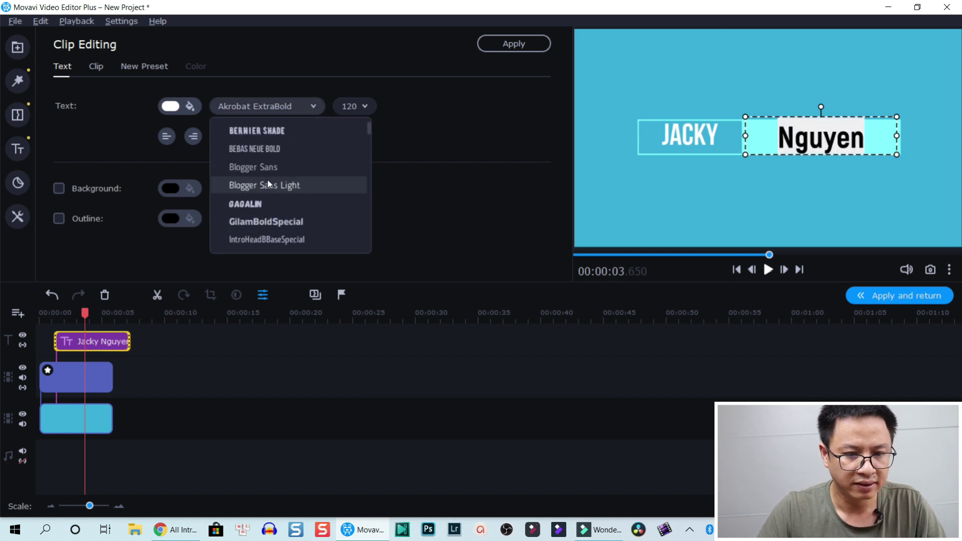
left_click(268, 152)
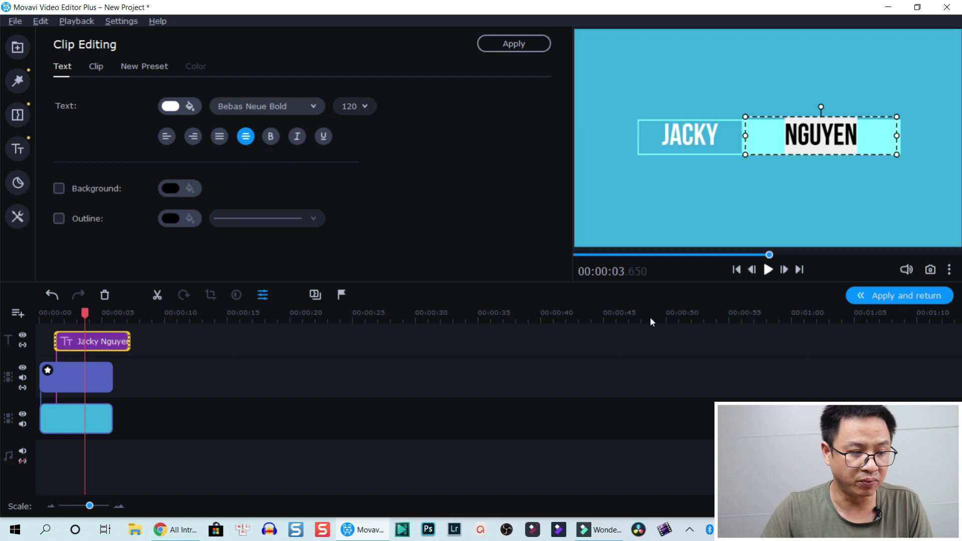
left_click(472, 386)
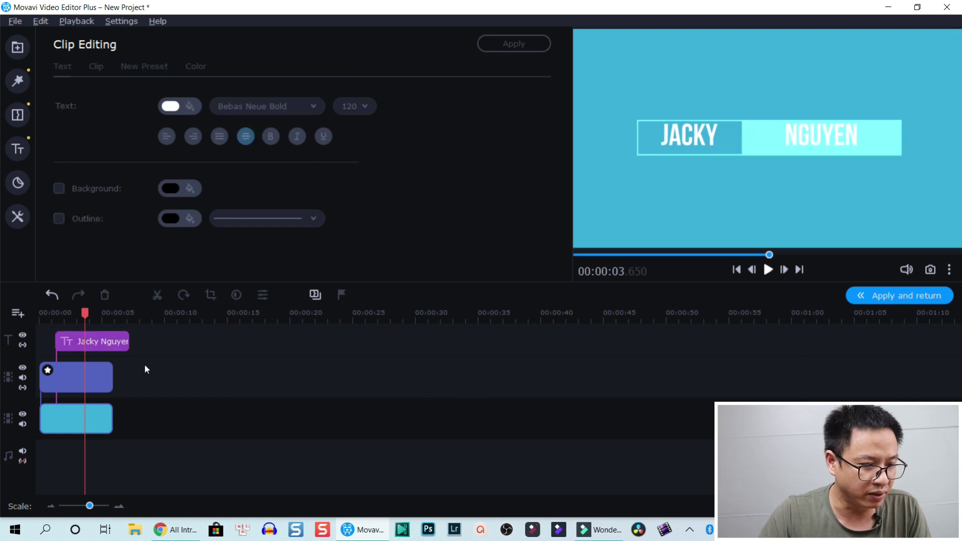
Step: Trim the title clip's right edge to 00:00:05 and apply the intro edits
left_click(113, 343)
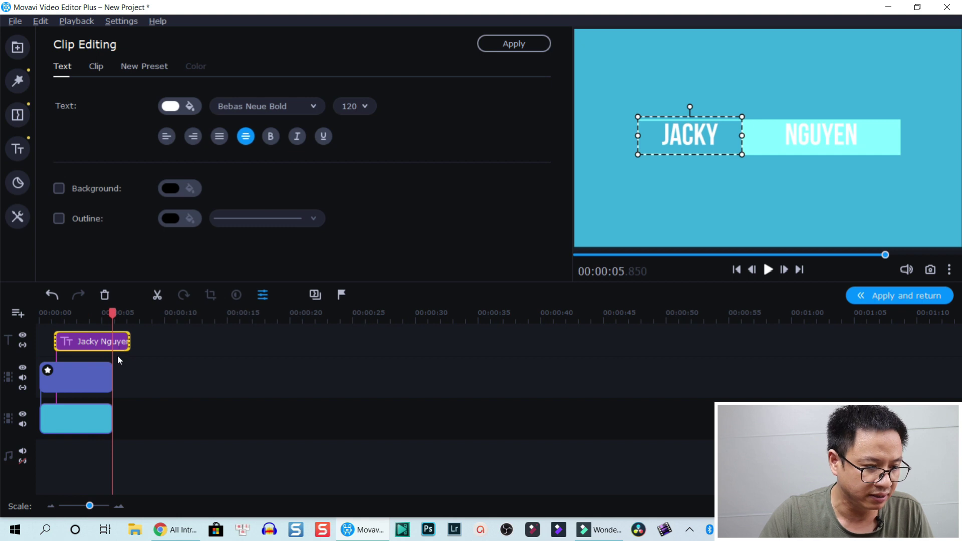
left_click_drag(129, 346, 115, 347)
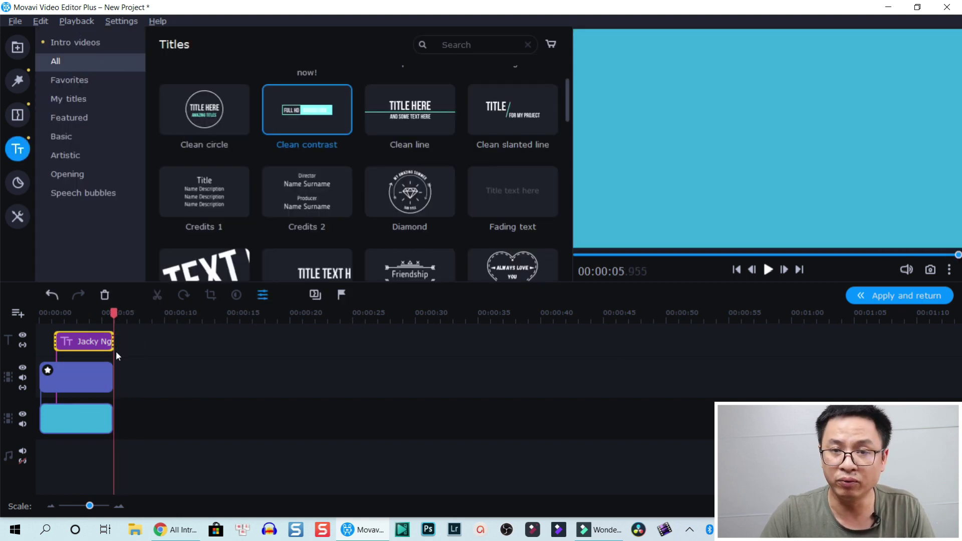
left_click(891, 299)
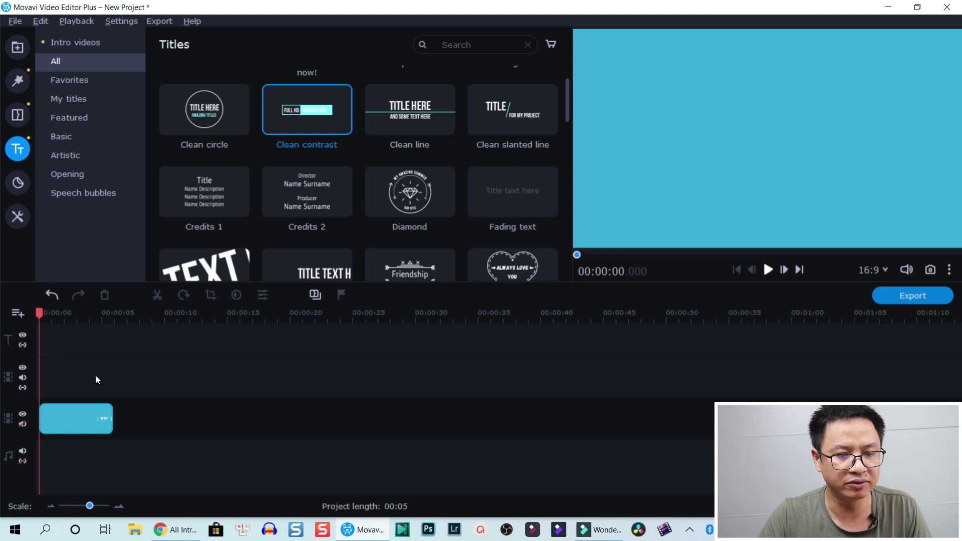
key("space")
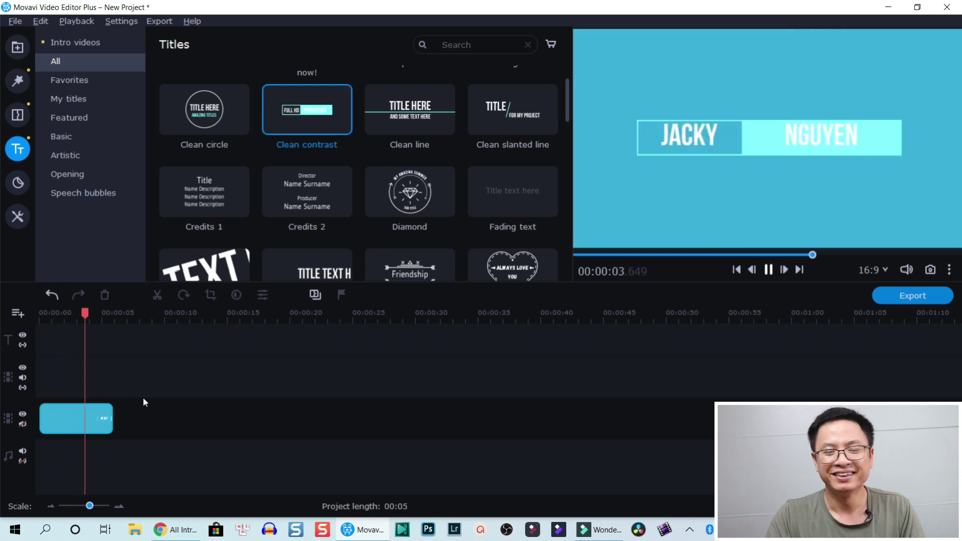
key("space")
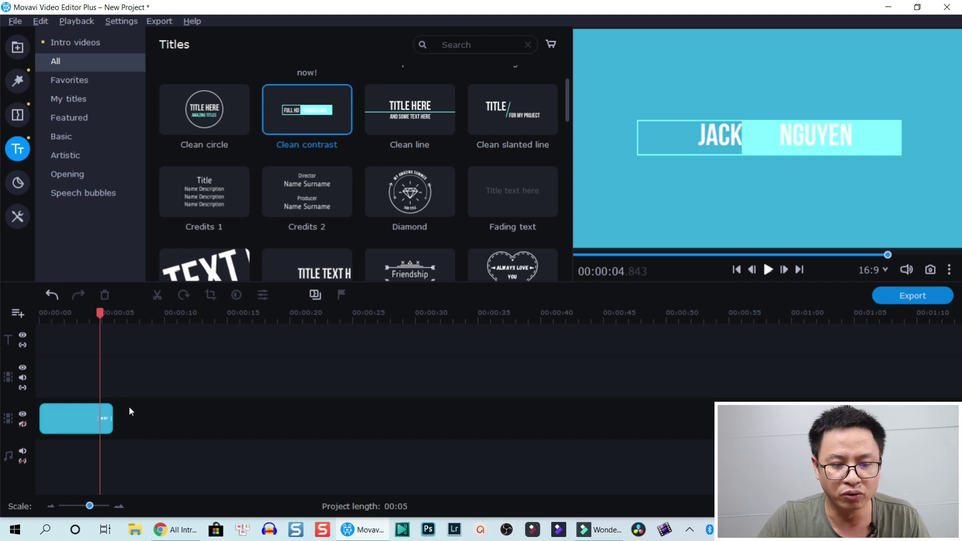
Step: In the export window, title the video Intro1 and choose Highest quality (42 MB, 1920x1080)
left_click(910, 294)
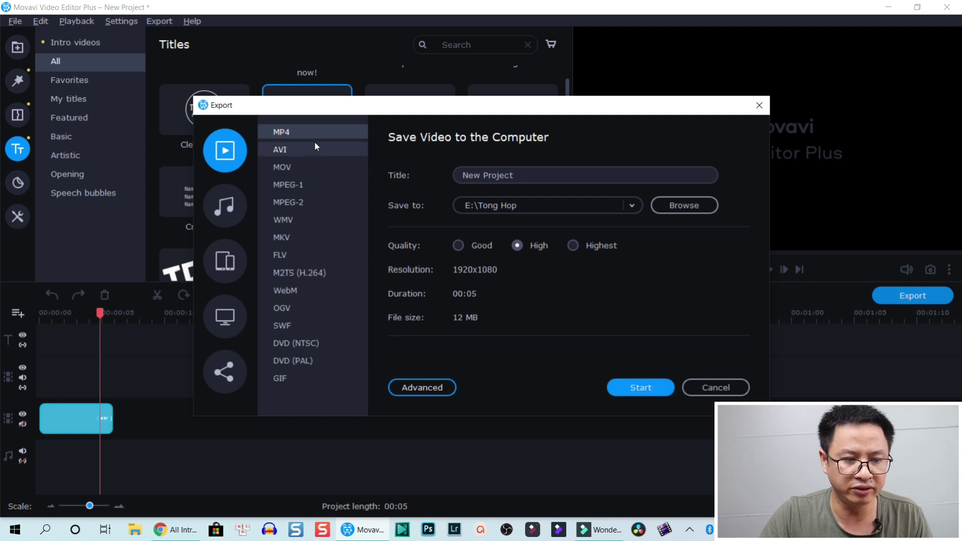
triple_click(542, 174)
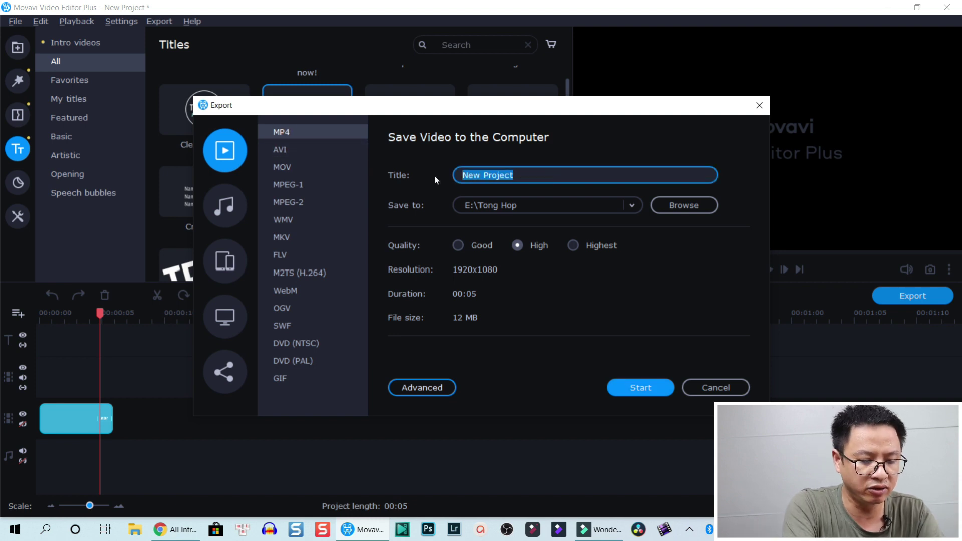
type("Intro")
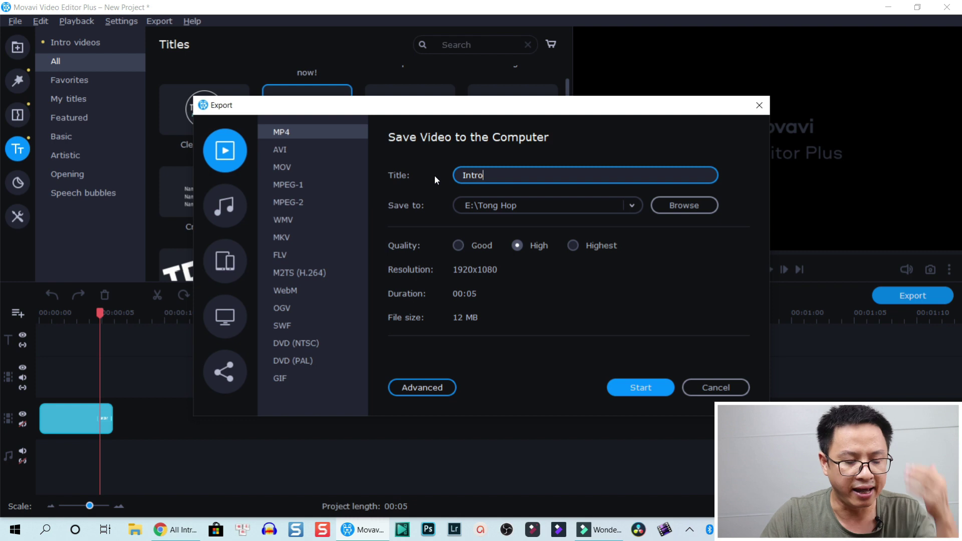
type("1")
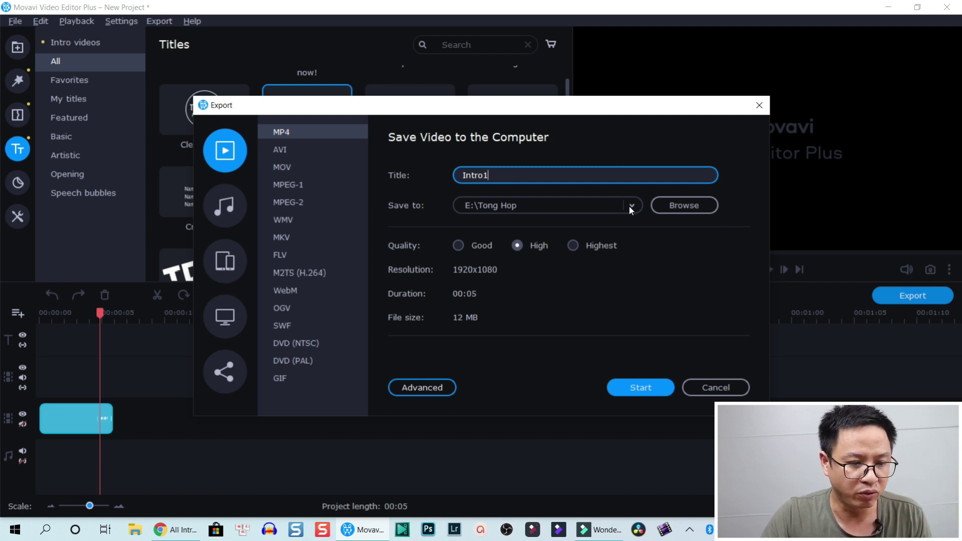
left_click(574, 246)
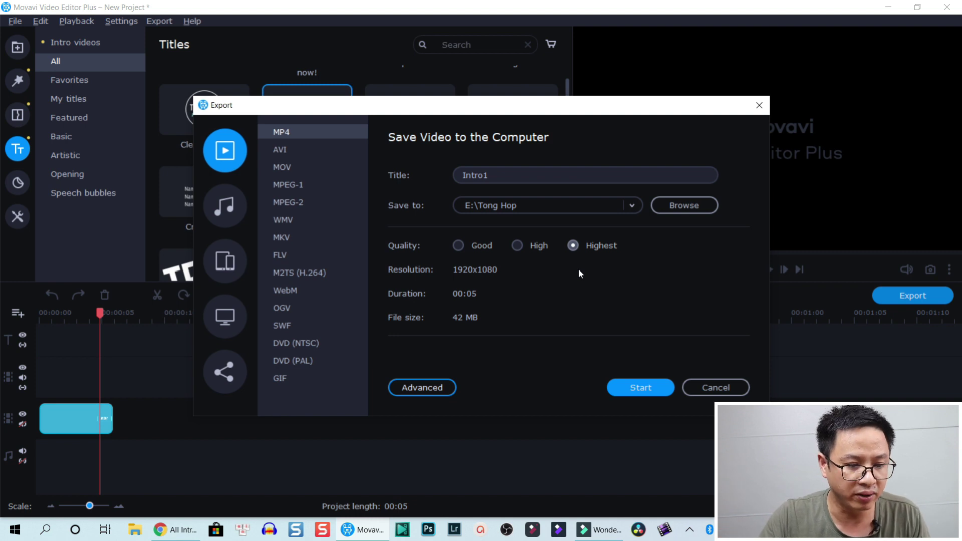
Step: In Advanced export settings, change the bitrate from 70837 to a custom 20000 Kbps
left_click(429, 387)
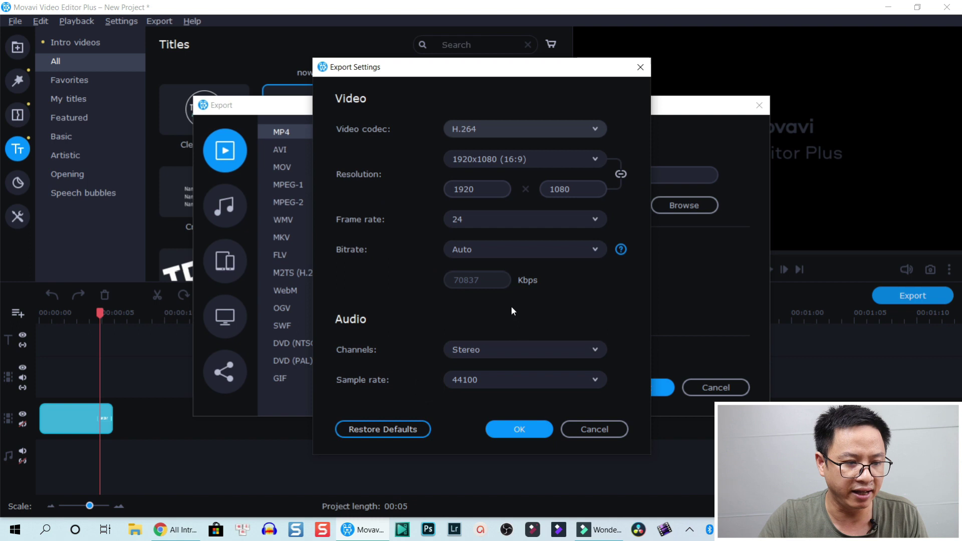
left_click(489, 249)
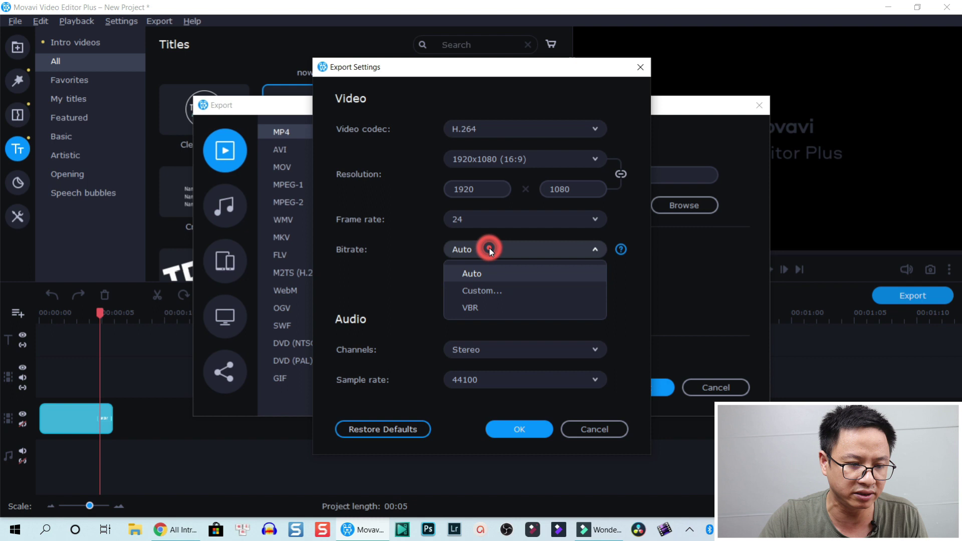
left_click(479, 291)
left_click(481, 280)
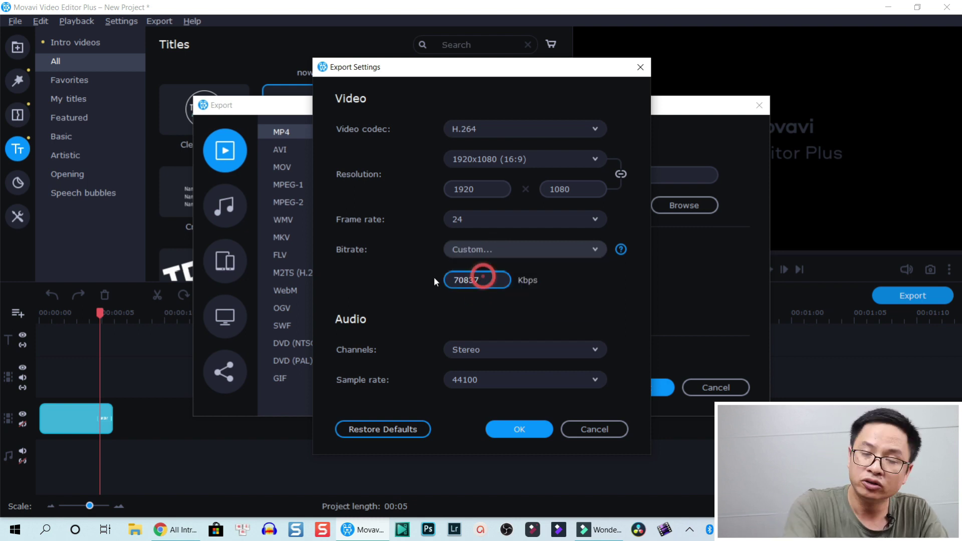
left_click(491, 275)
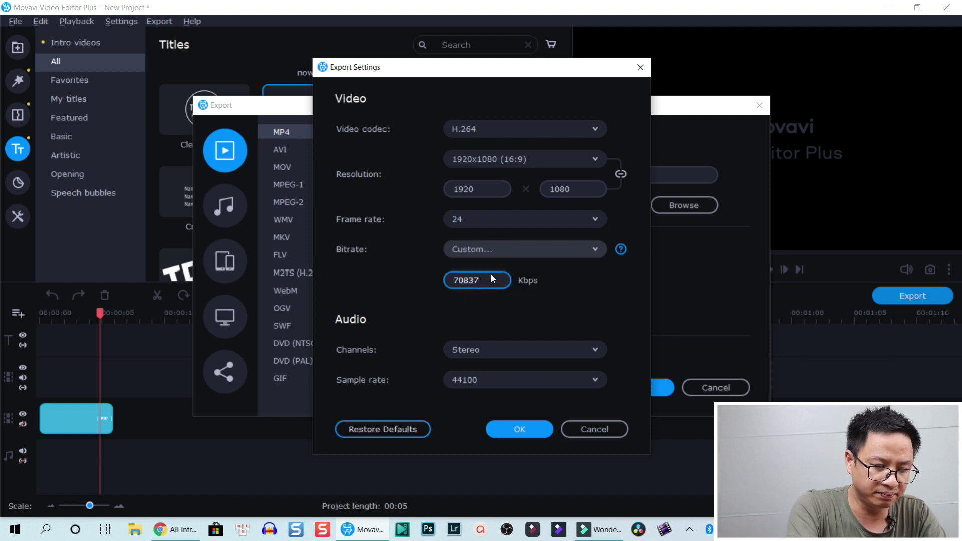
key("BackSpace")
key("BackSpace")
key("BackSpace")
type("20")
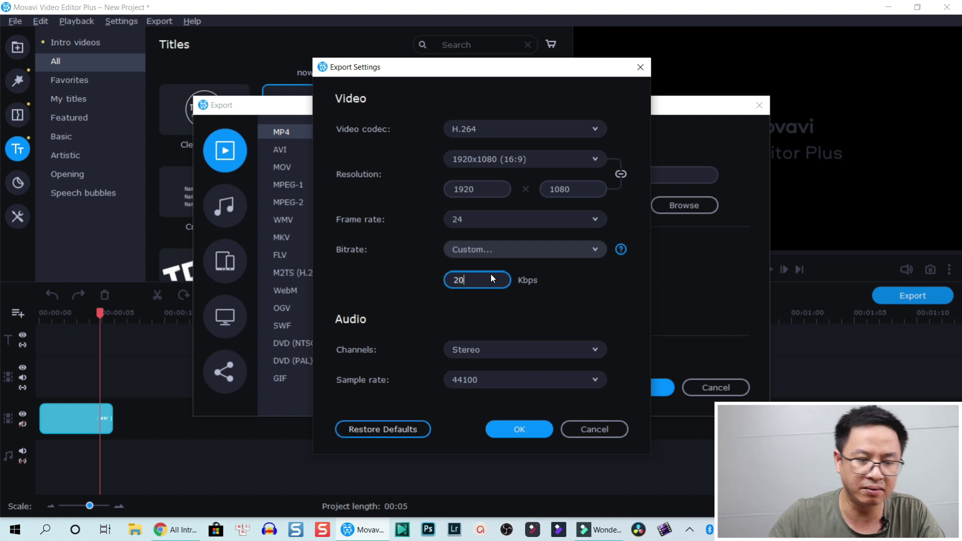
type("000")
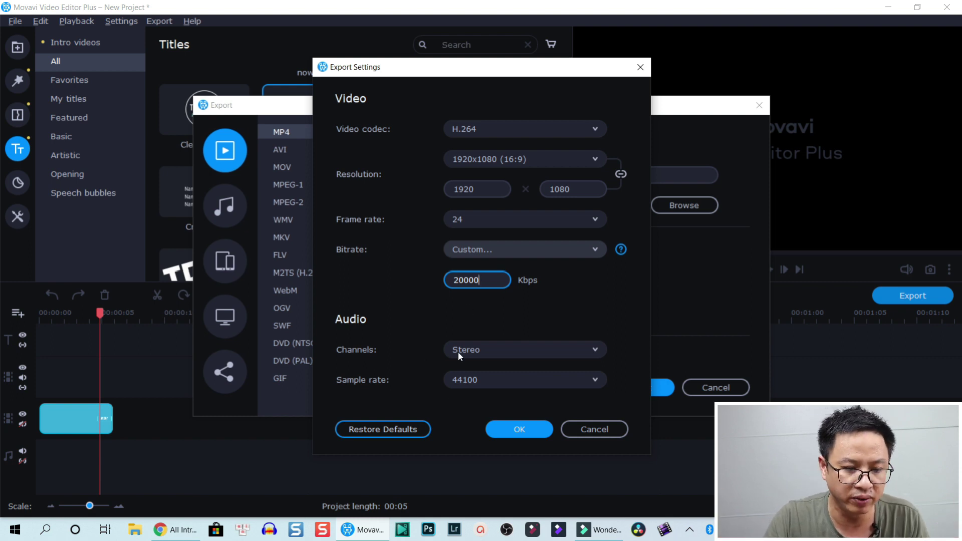
left_click(518, 429)
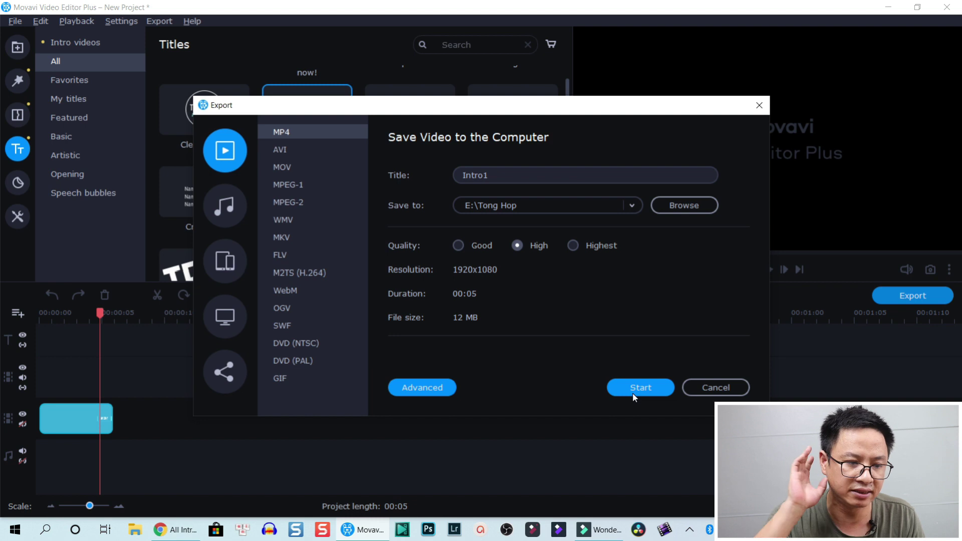
Step: Start the Intro1.mp4 export and wait for the Saving Successful message
left_click(633, 393)
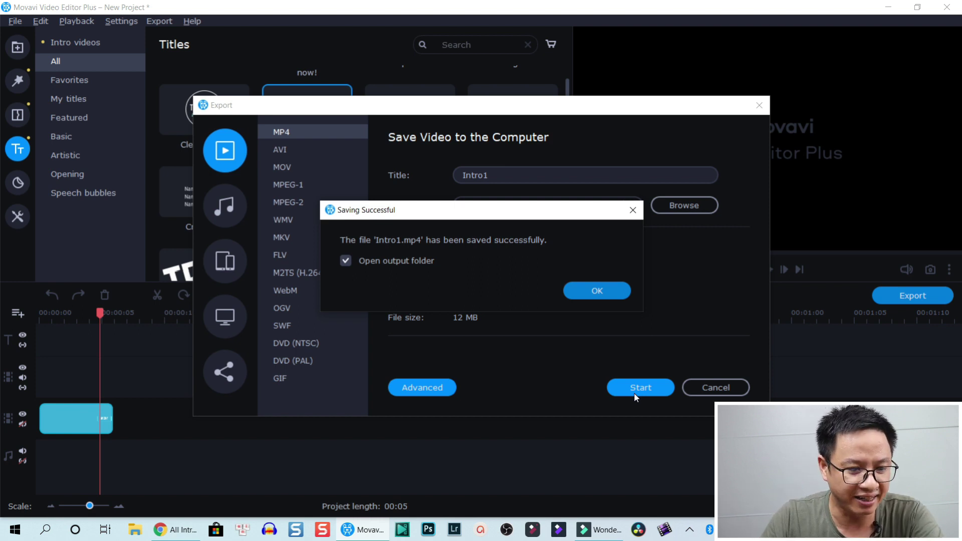
Step: Dismiss the confirmation to open the E:\Tong Hop folder containing Intro1.mp4
left_click(591, 291)
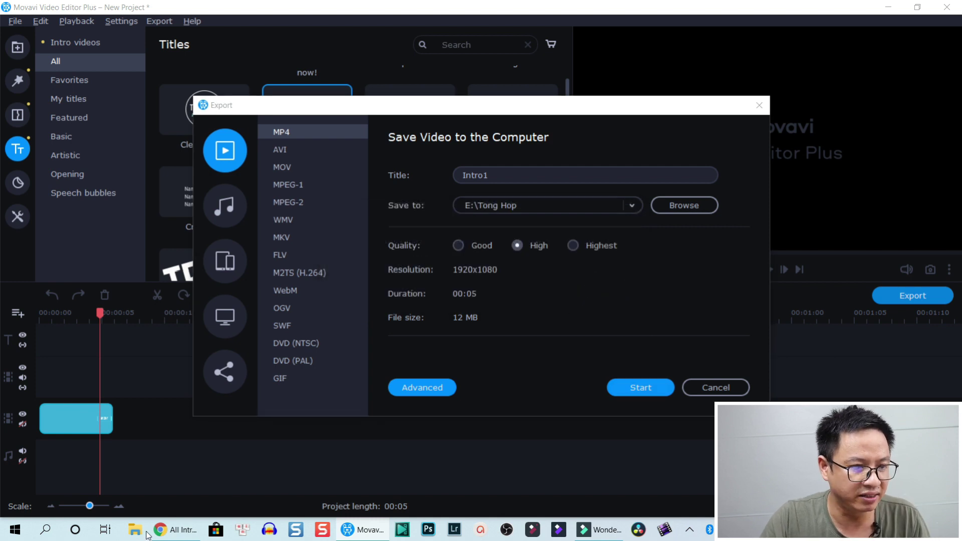